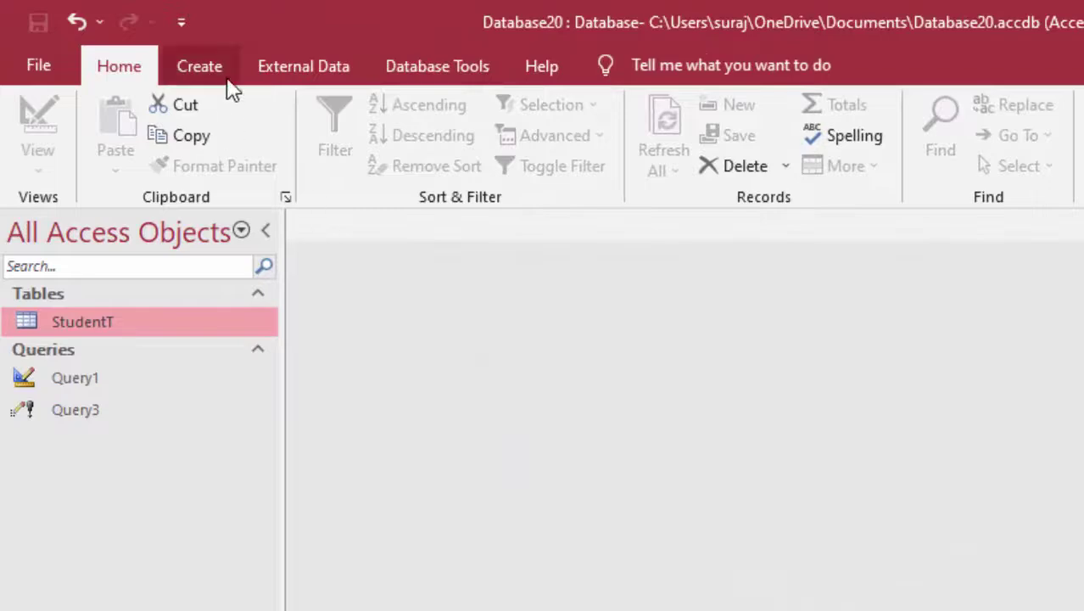
# Create a new blank query with no tables and switch it to SQL View
pyautogui.click(222, 73)
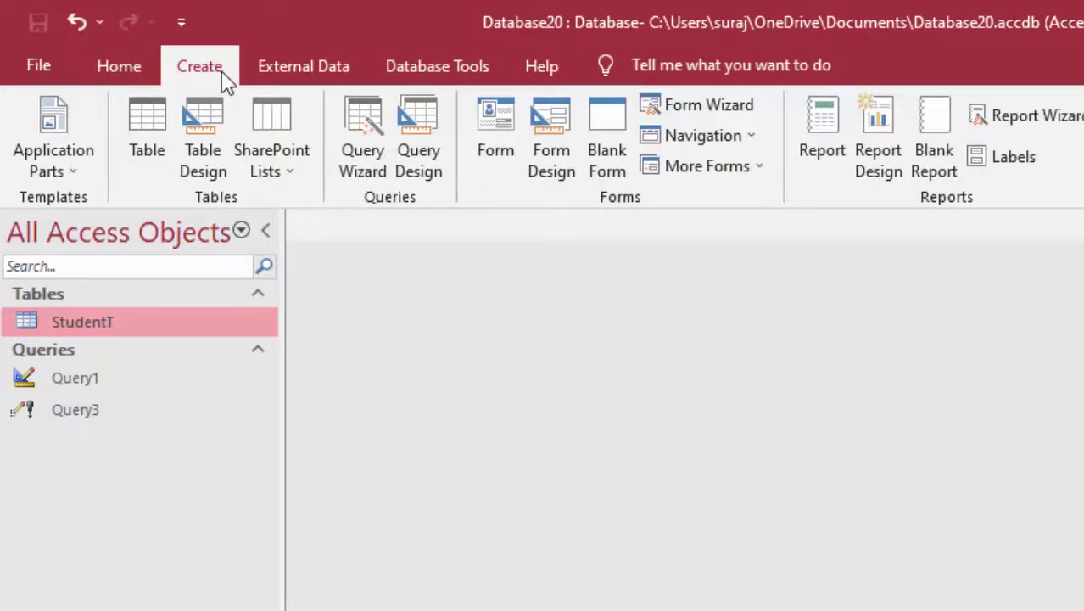
pyautogui.click(433, 127)
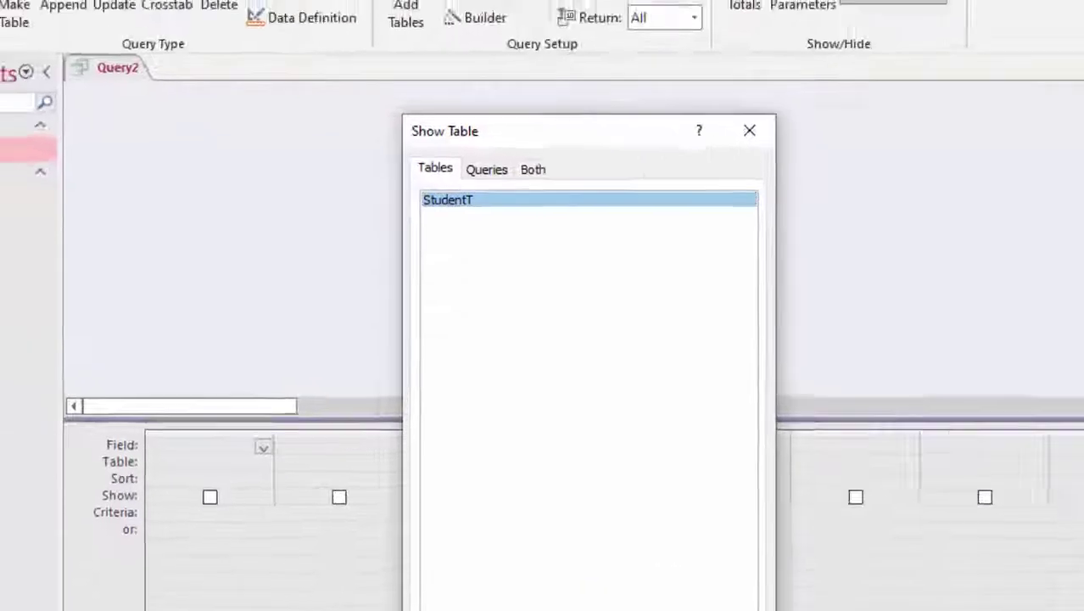
pyautogui.click(622, 573)
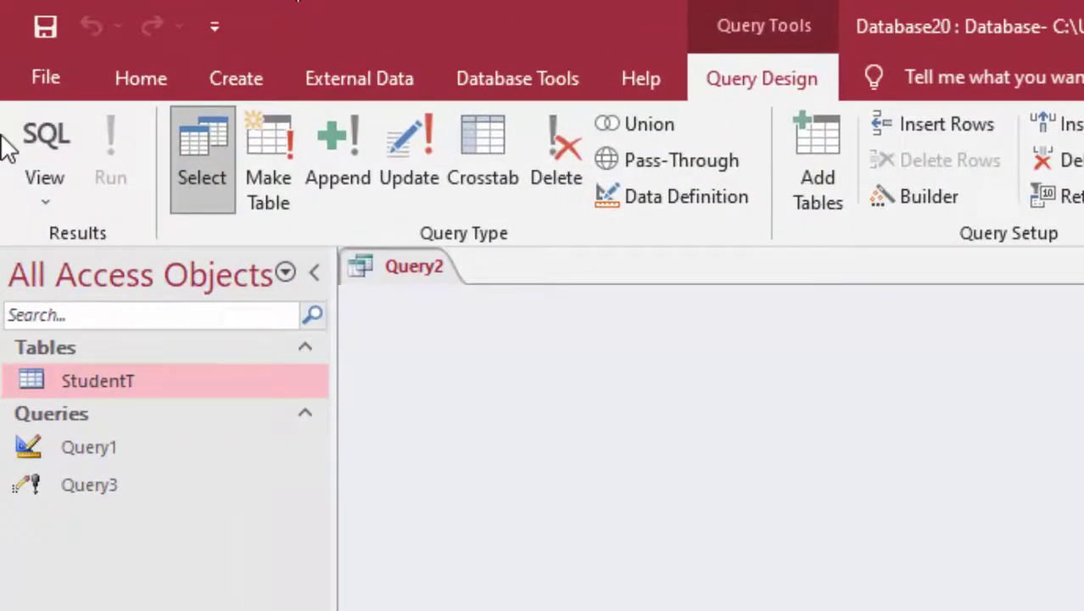
pyautogui.click(44, 139)
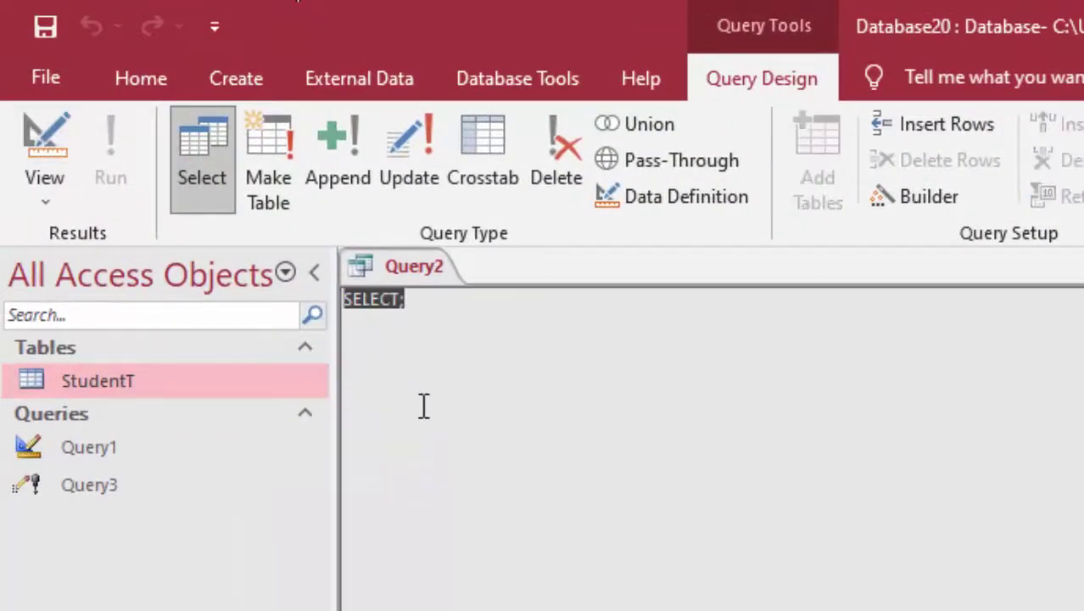
# Replace the default SELECT text with 'create table Teachers('
pyautogui.press('BackSpace')
pyautogui.write('cre')
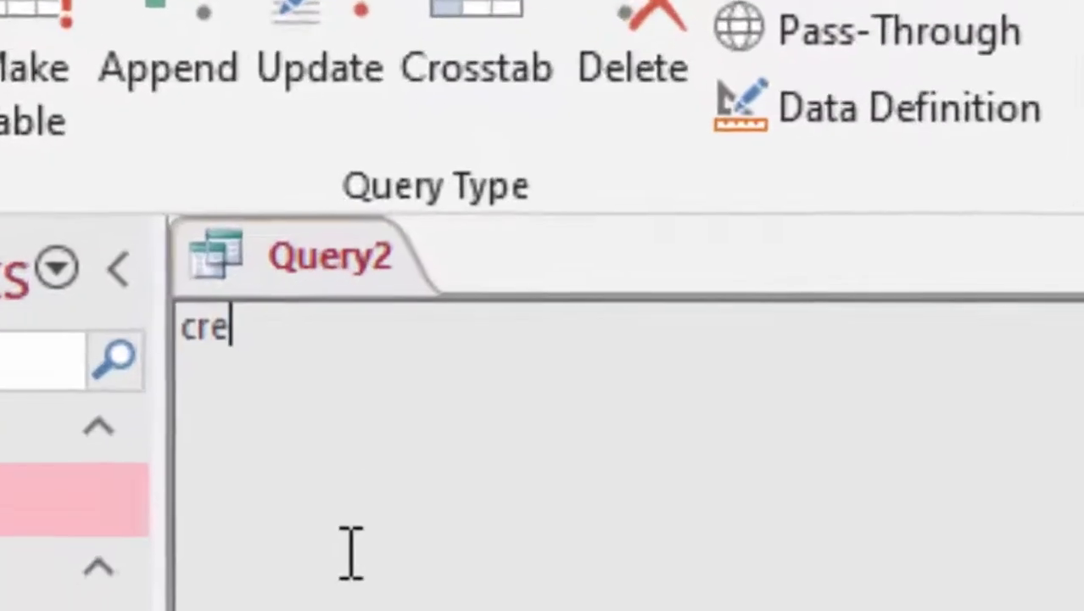
pyautogui.write('a')
pyautogui.write('te')
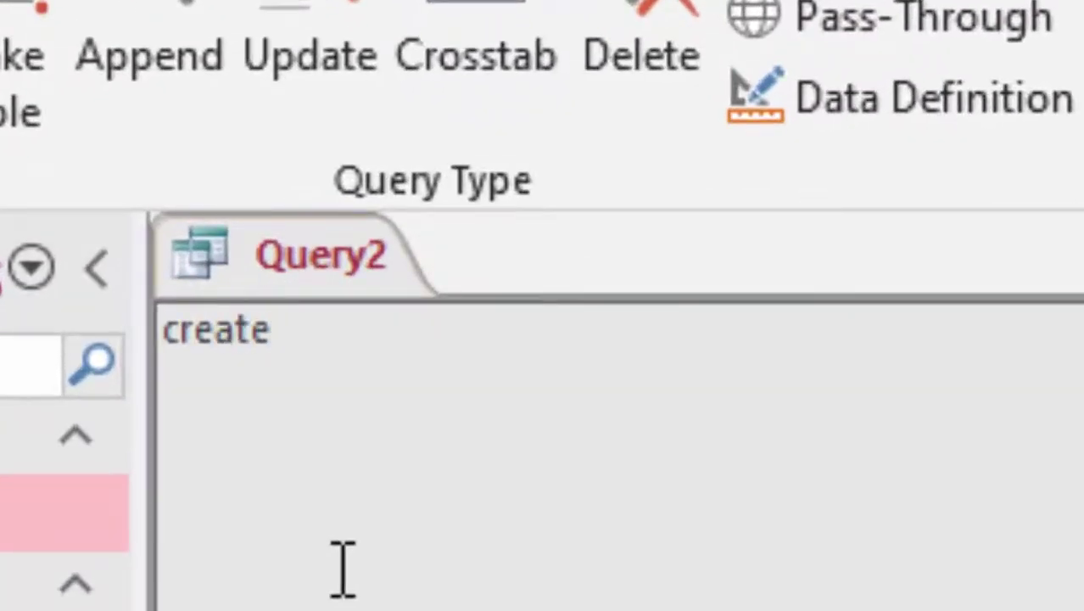
pyautogui.write(' table')
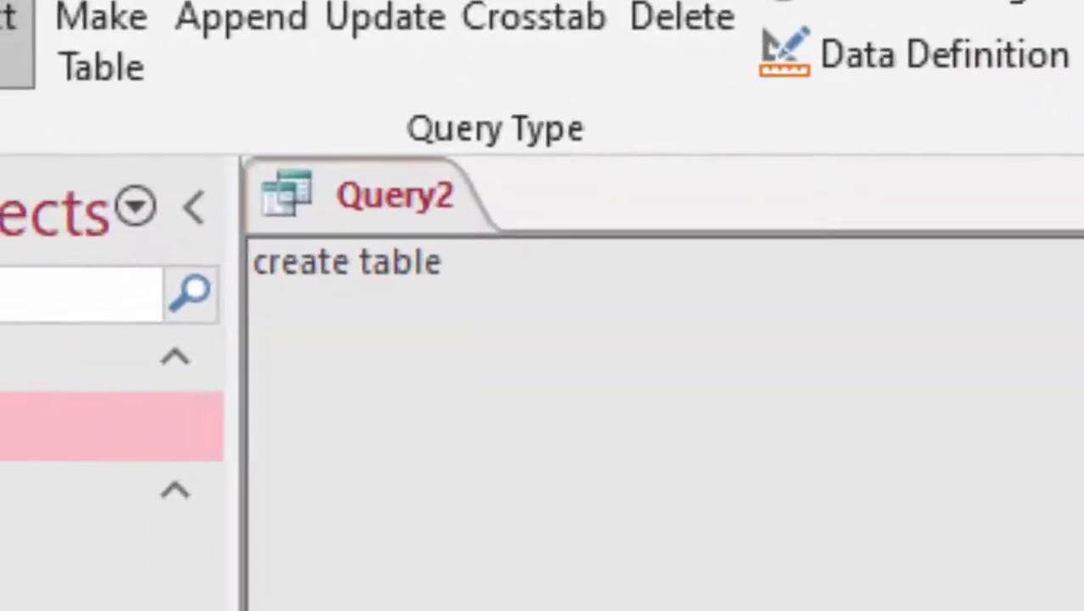
pyautogui.write('Tea')
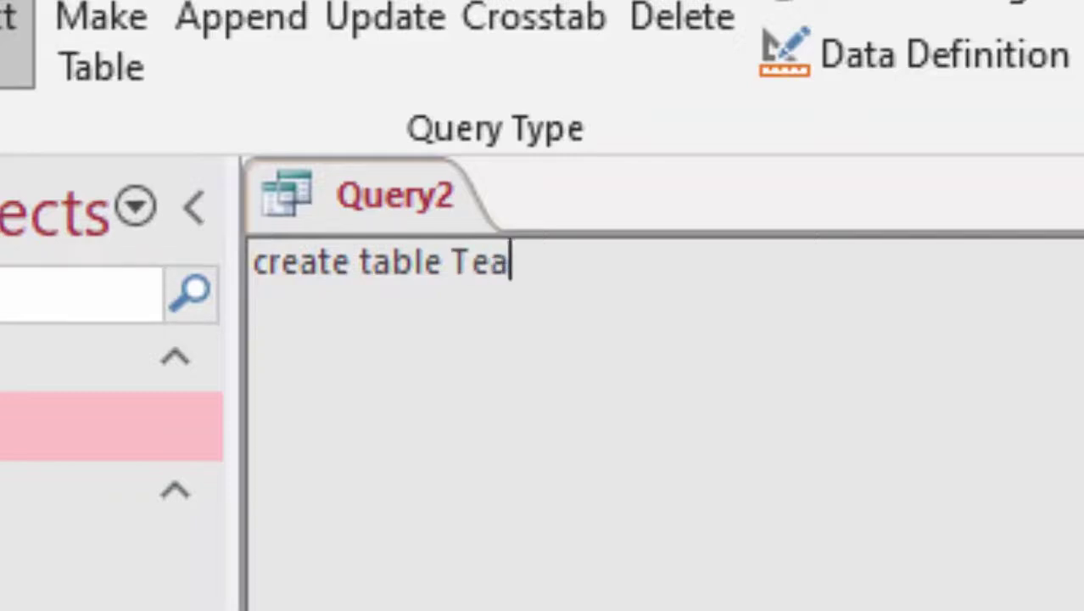
pyautogui.write('chers')
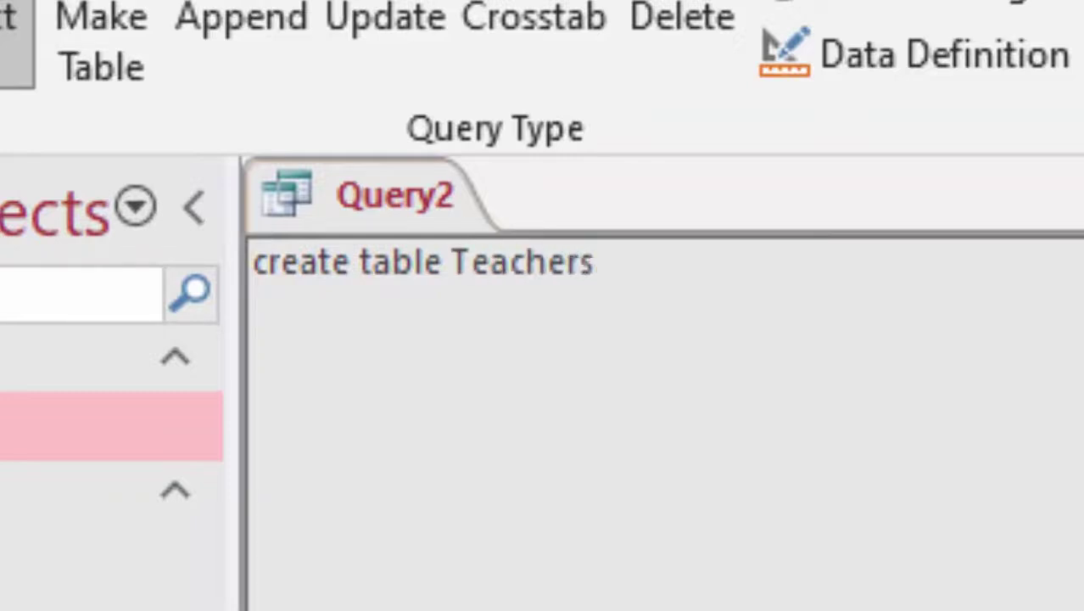
pyautogui.write('(')
# Add 'Number int,' as the first column line under 'create table Teachers('
pyautogui.press('Return')
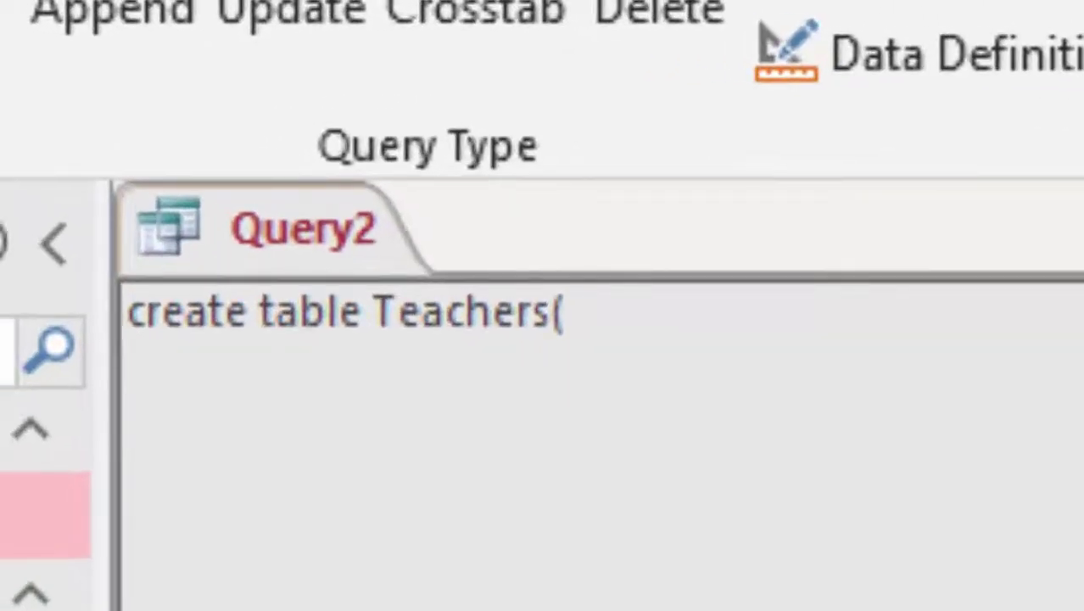
pyautogui.write('Numb')
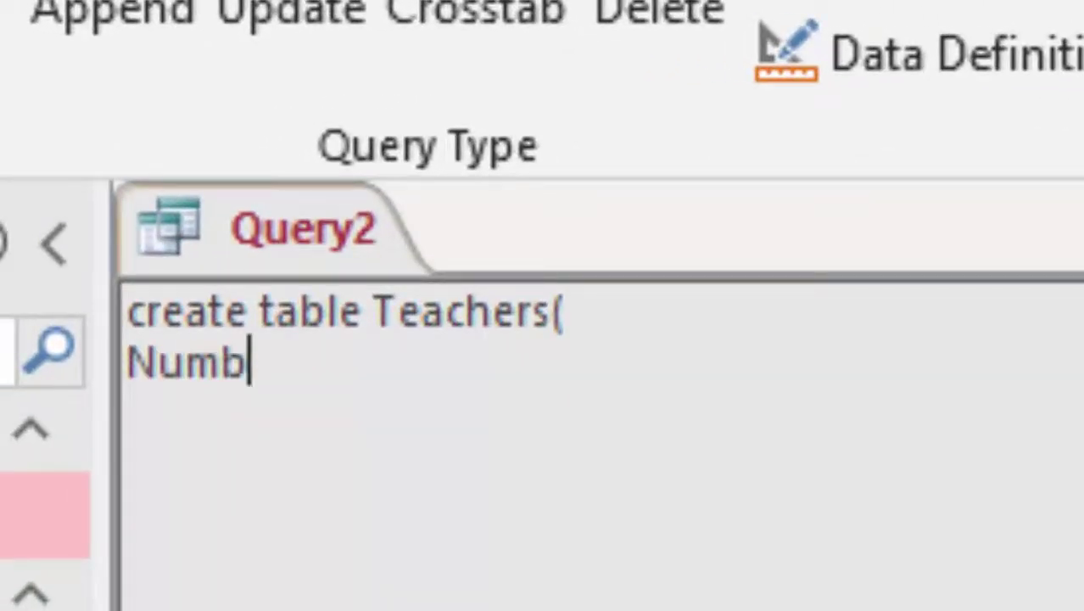
pyautogui.write('er i')
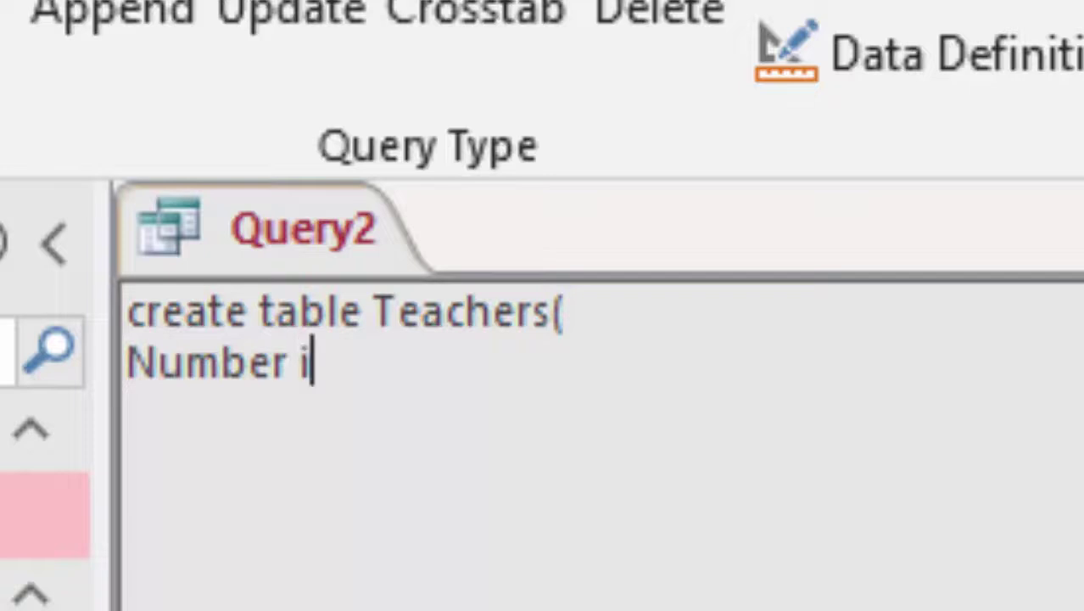
pyautogui.write('nt')
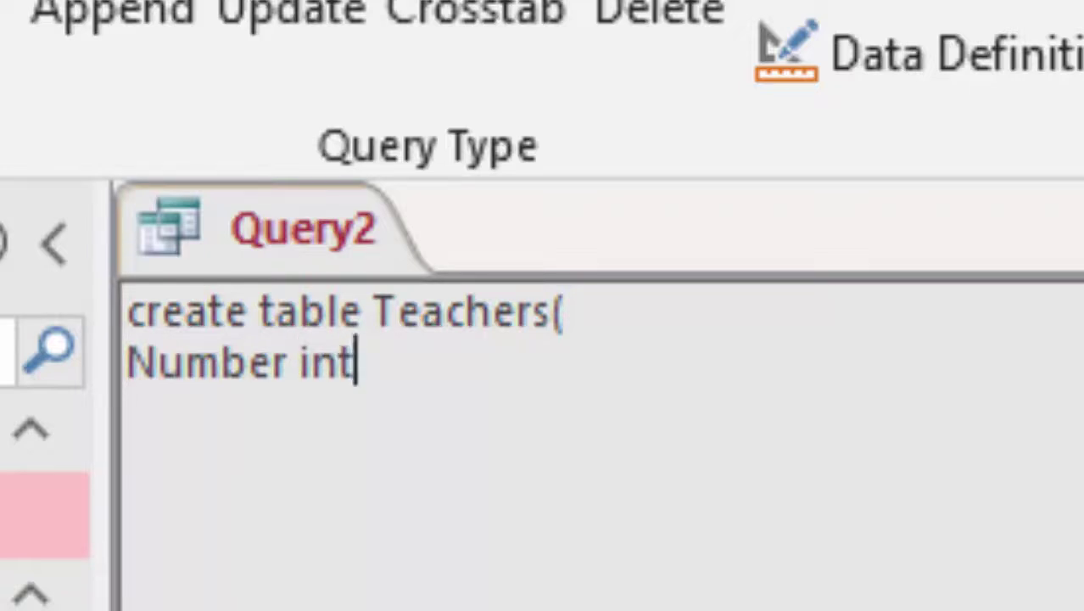
pyautogui.write(',')
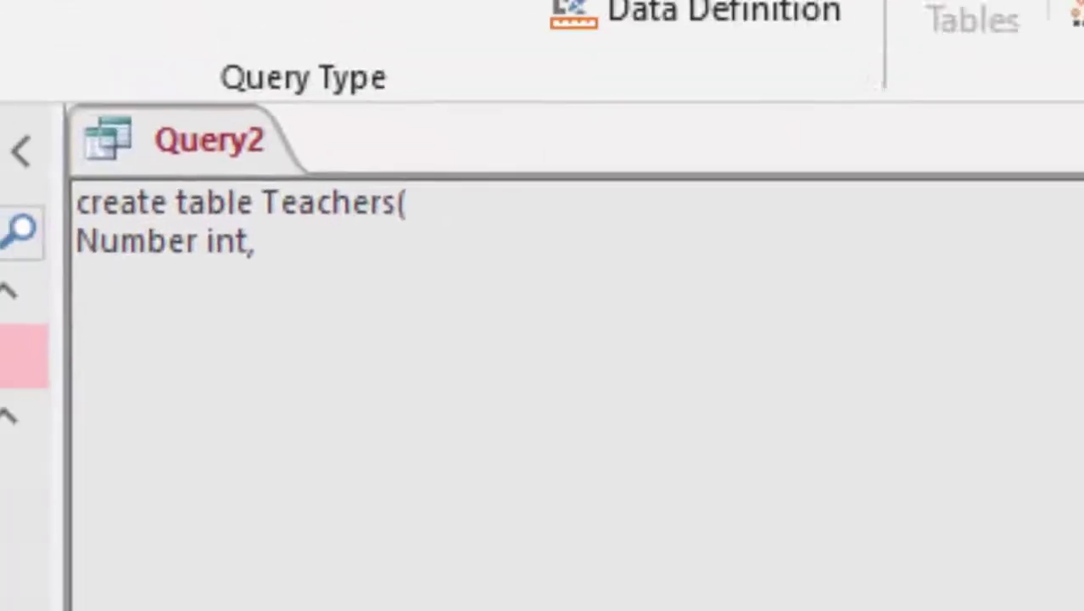
# Add 'Name text,' and 'Age float,' column lines, changing Age's type from number to float
pyautogui.write('Na')
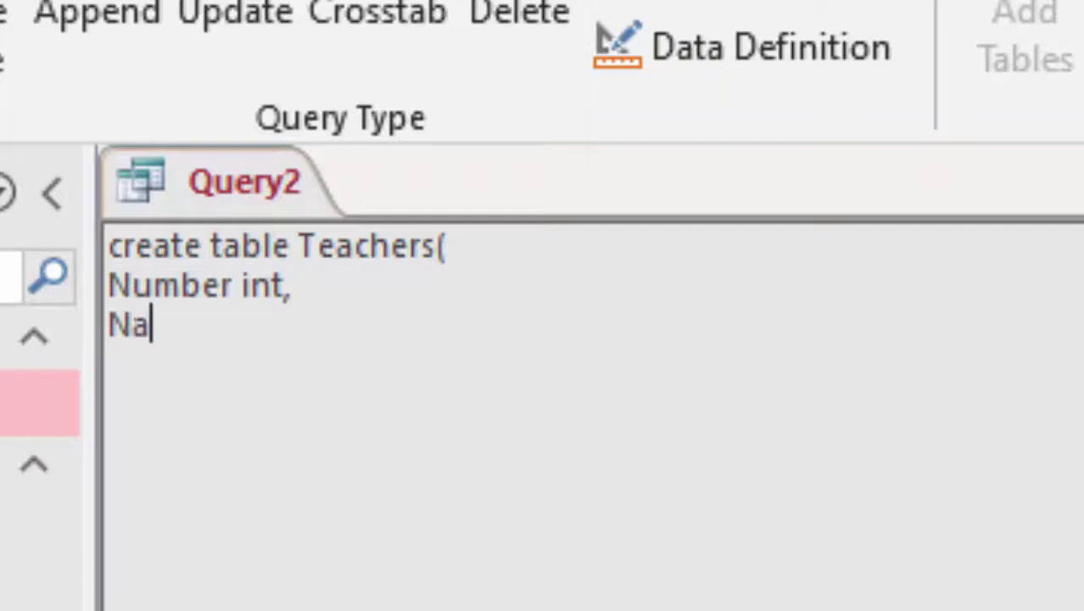
pyautogui.write('me t')
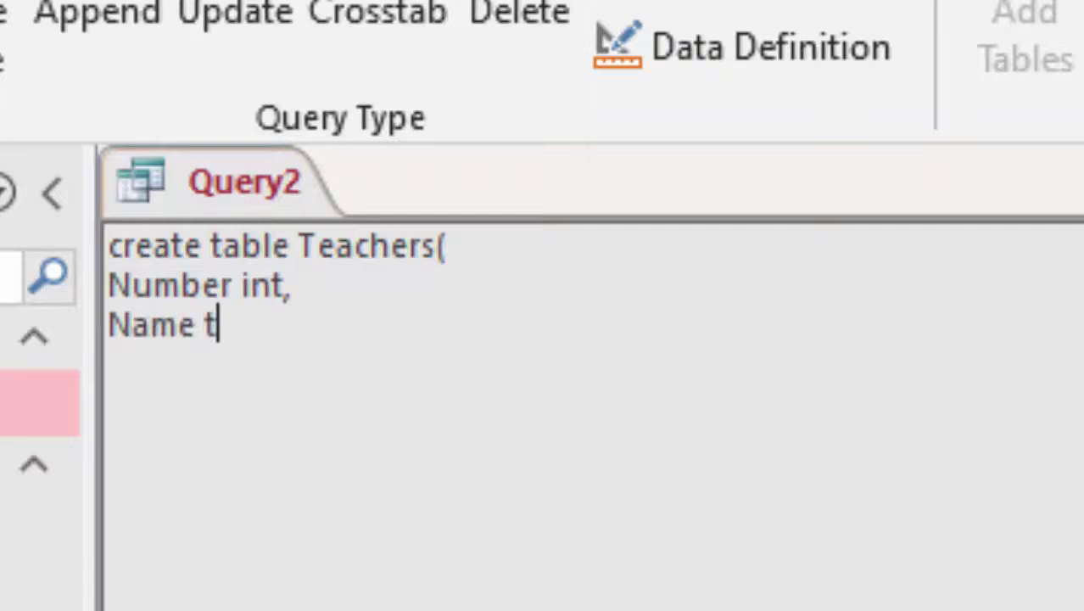
pyautogui.write('ext')
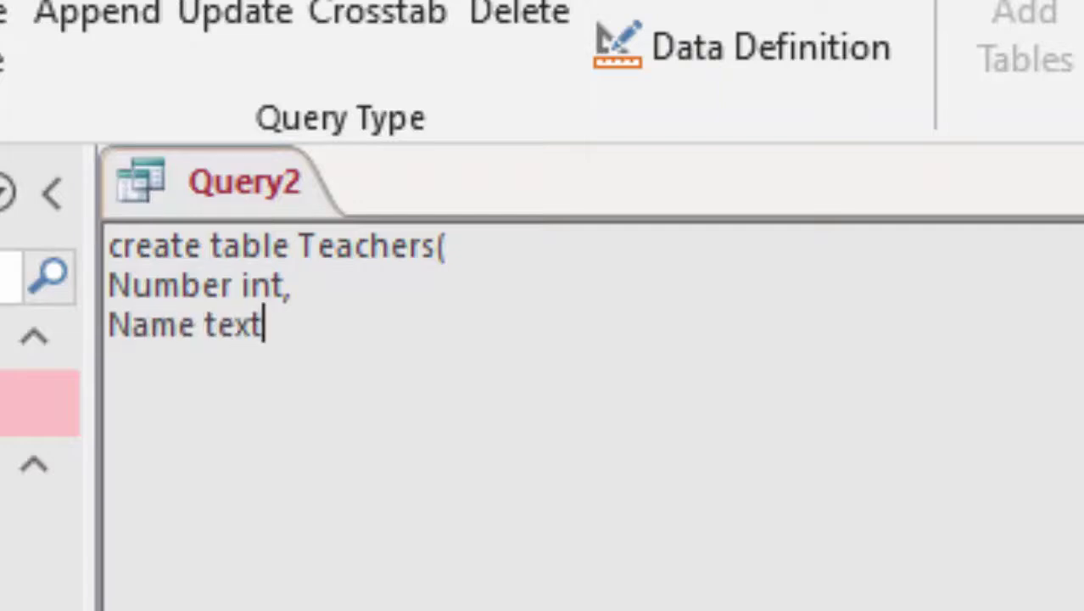
pyautogui.write(',')
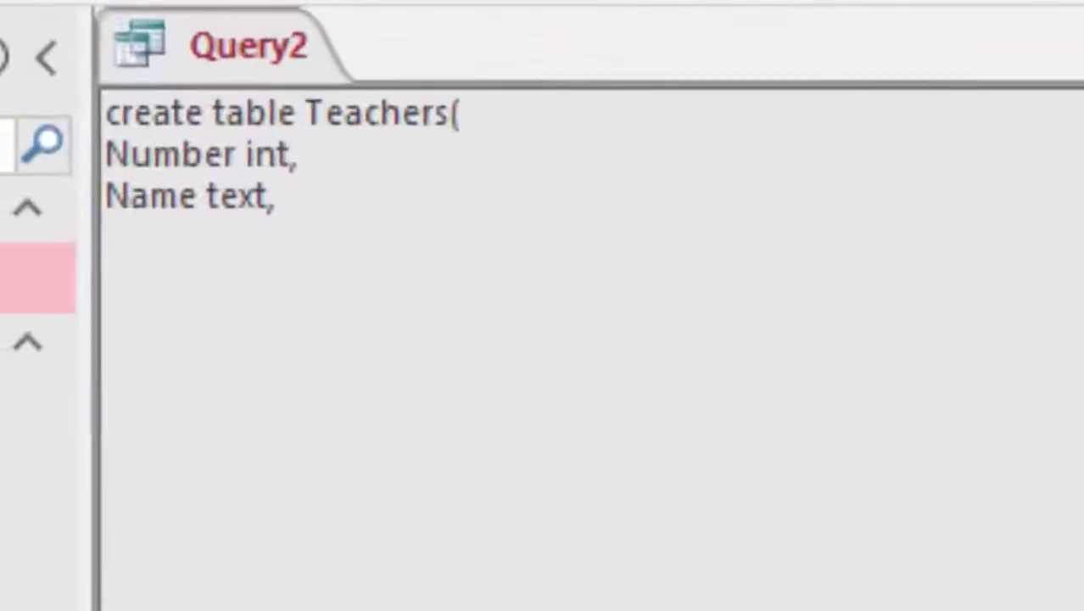
pyautogui.write('a')
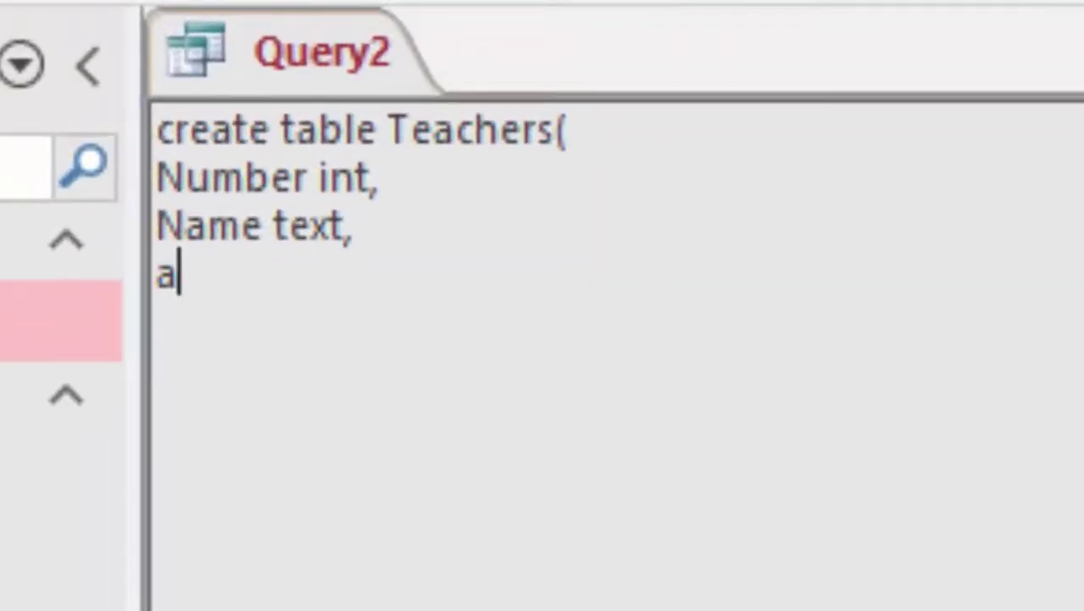
pyautogui.press('BackSpace')
pyautogui.write('Ag')
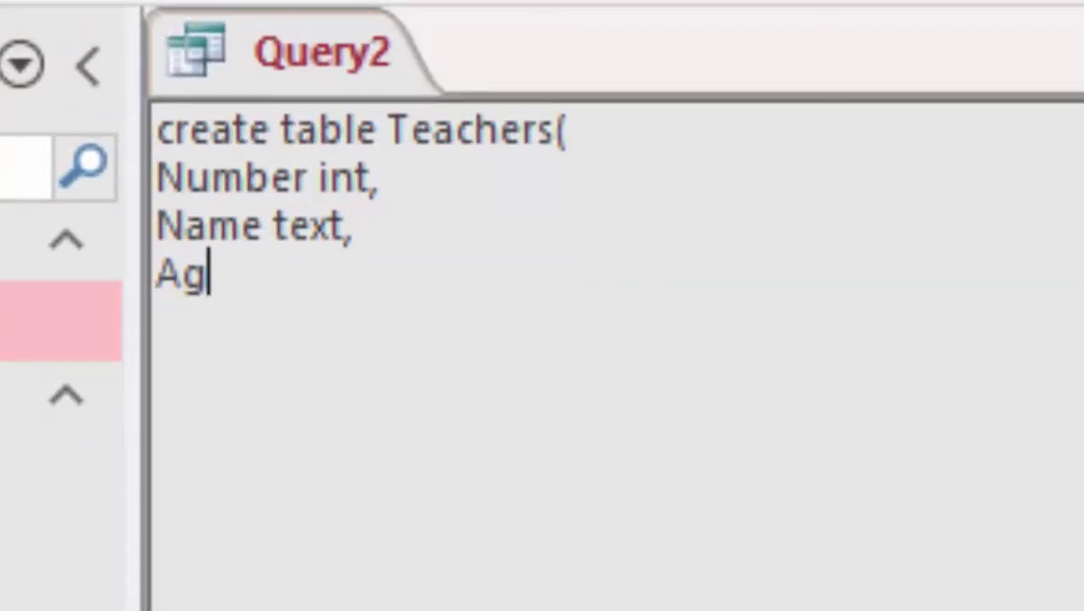
pyautogui.write('e n')
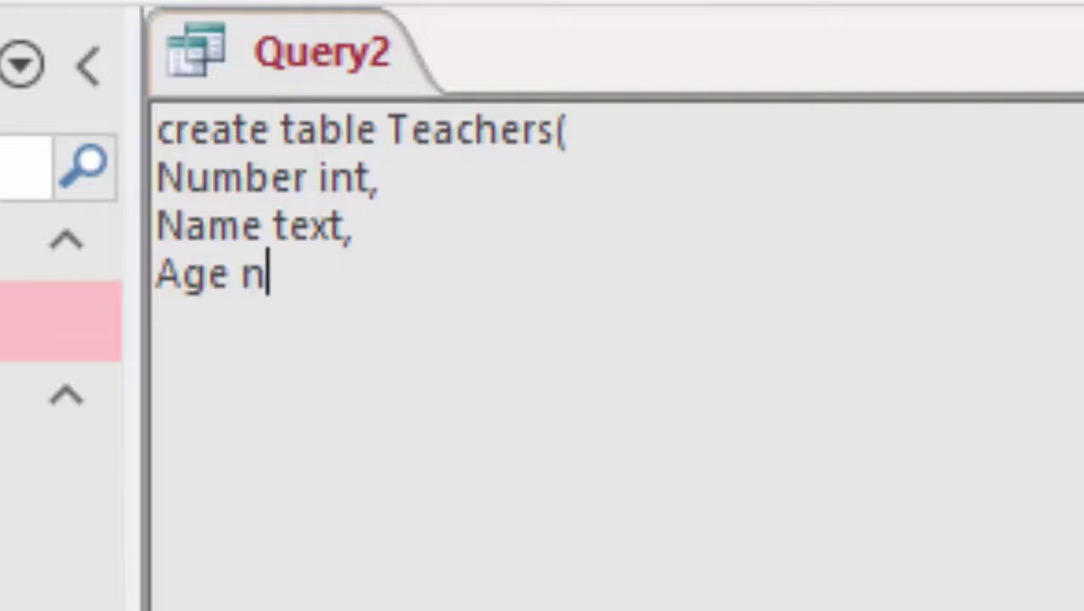
pyautogui.write('umber')
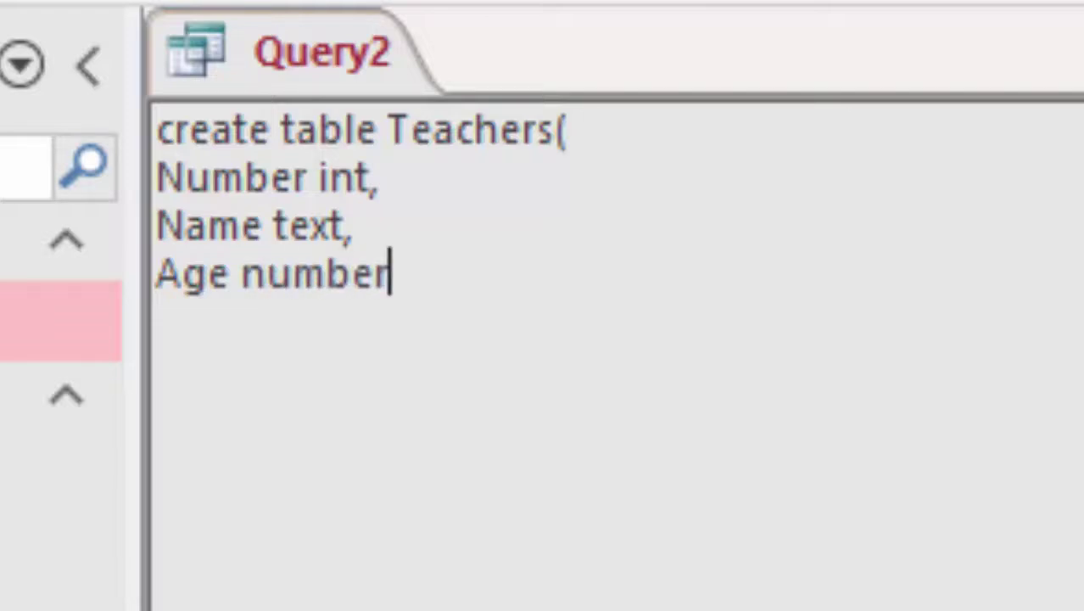
pyautogui.write(',')
pyautogui.press('BackSpace')
pyautogui.press('BackSpace')
pyautogui.press('BackSpace')
pyautogui.press('BackSpace')
pyautogui.press('BackSpace')
pyautogui.press('BackSpace')
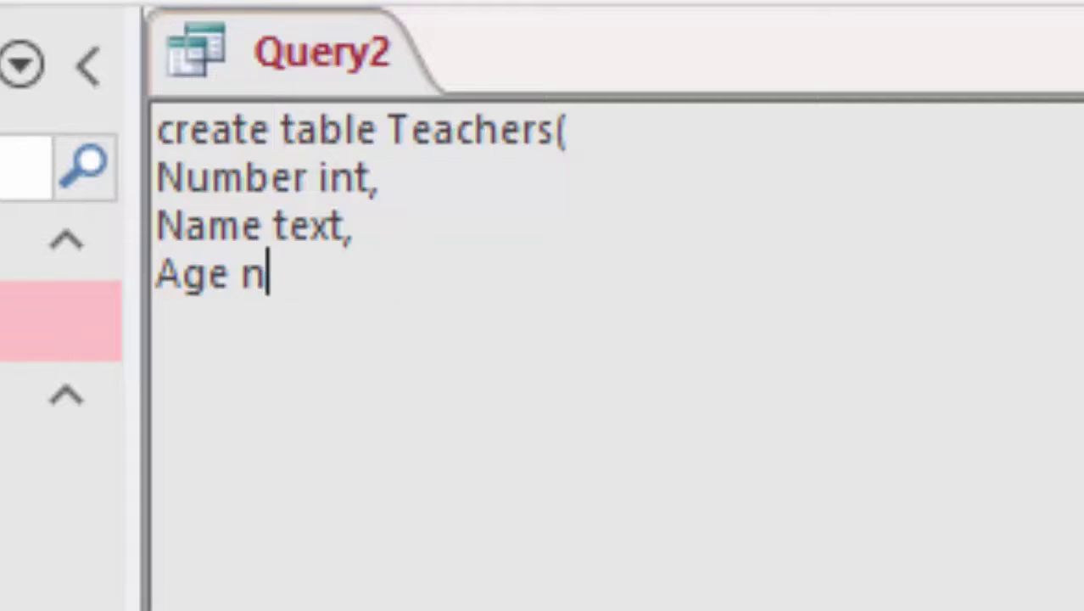
pyautogui.press('BackSpace')
pyautogui.write('flo')
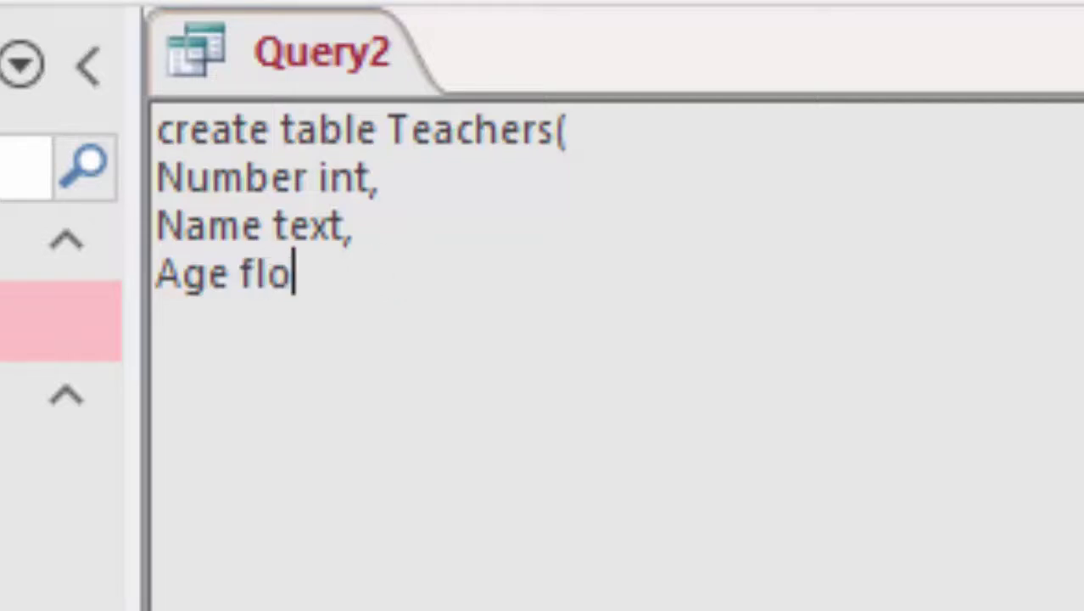
pyautogui.write('at,')
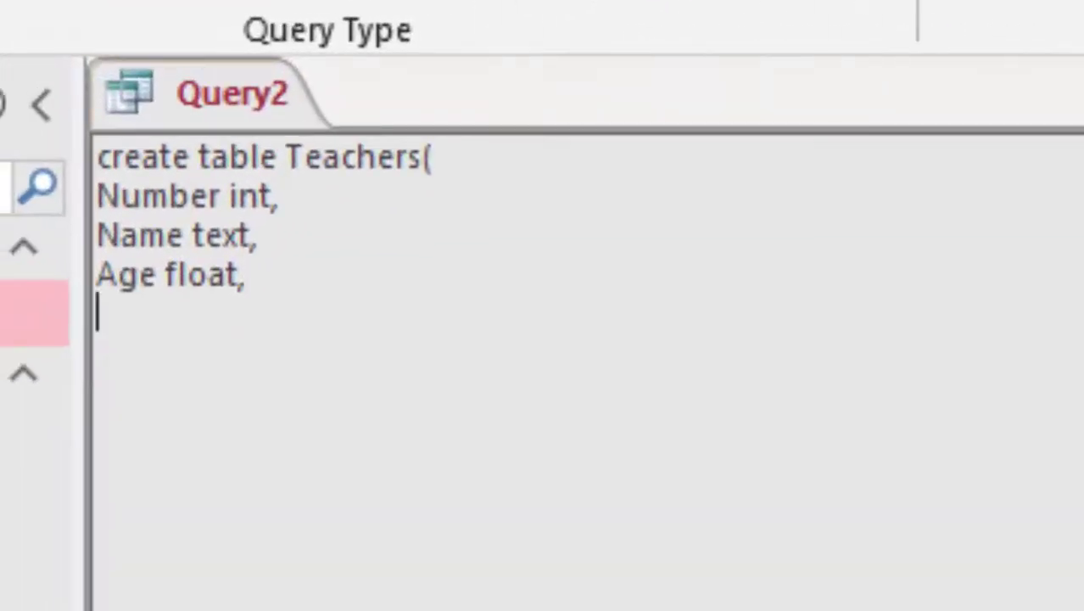
# Add a 'Subject varchar(50),' column and begin the 'Date_of_Join' date column line
pyautogui.write('Subje')
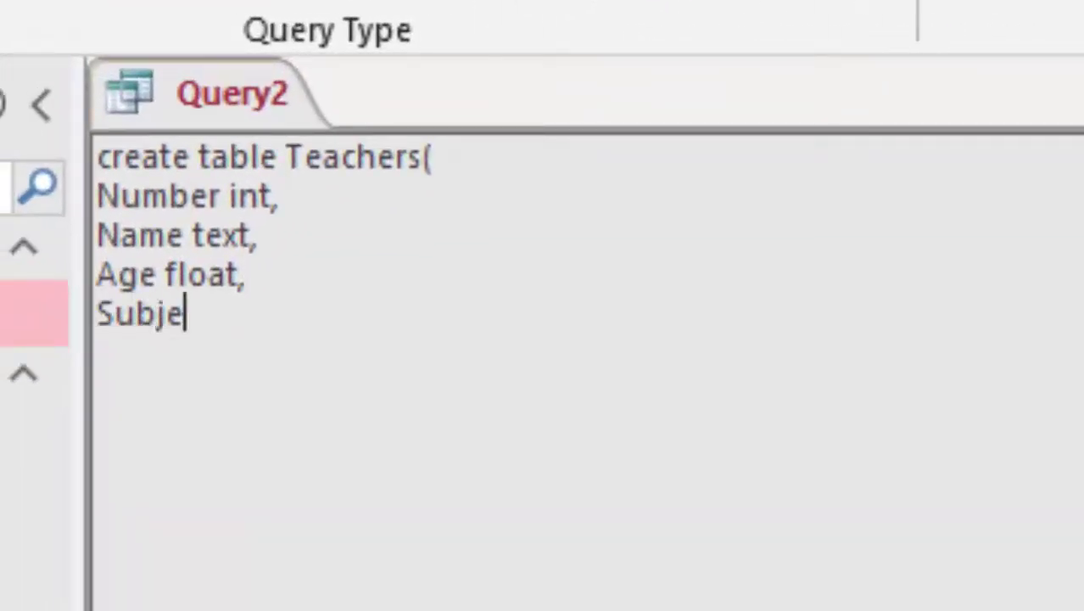
pyautogui.write('ct')
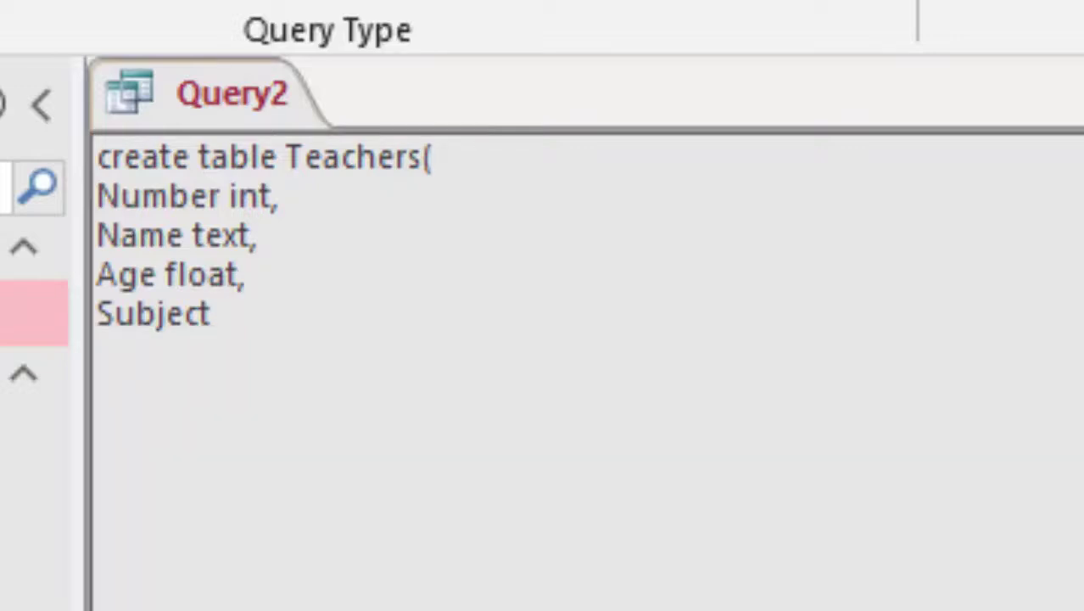
pyautogui.write(' vard')
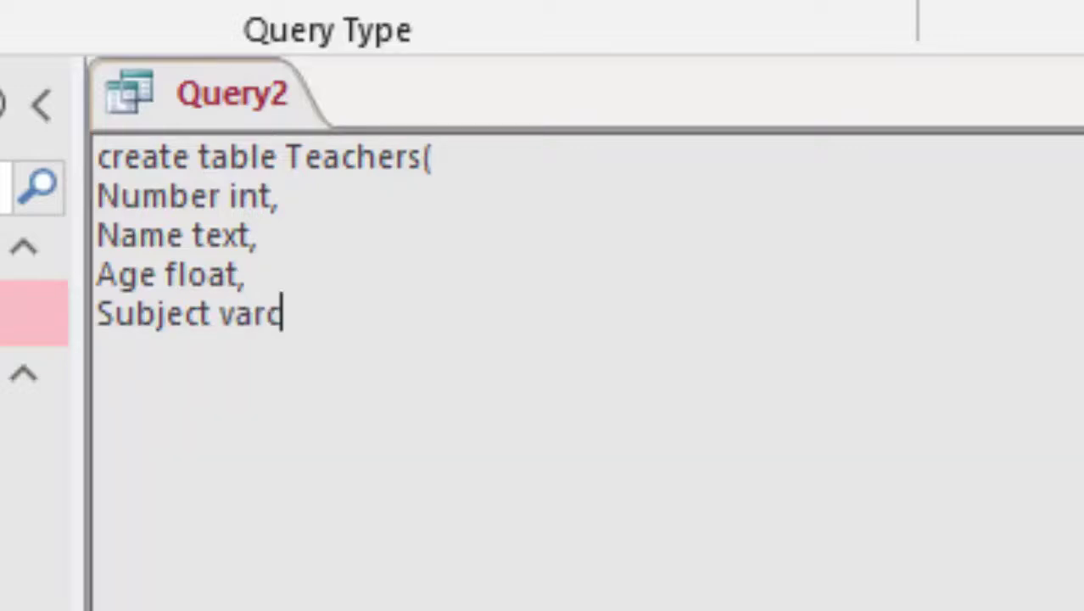
pyautogui.write('har(')
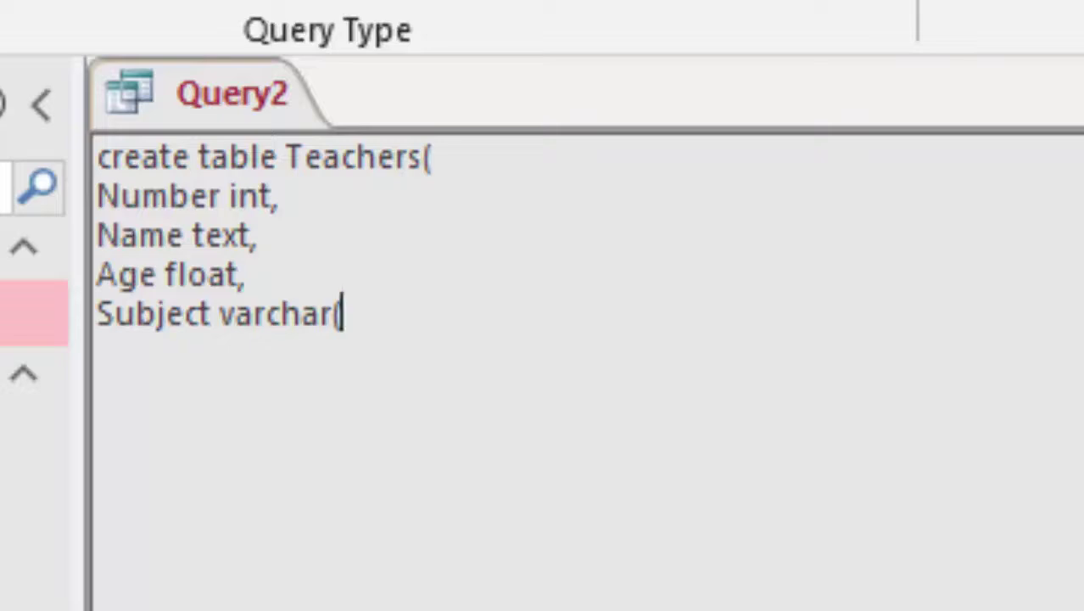
pyautogui.write('5')
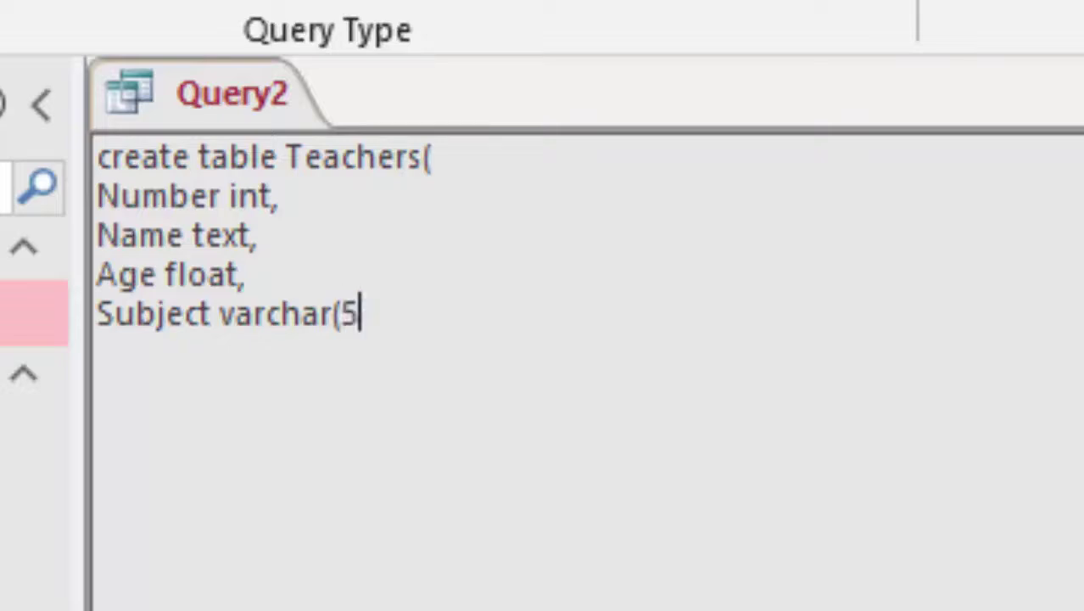
pyautogui.write('0)')
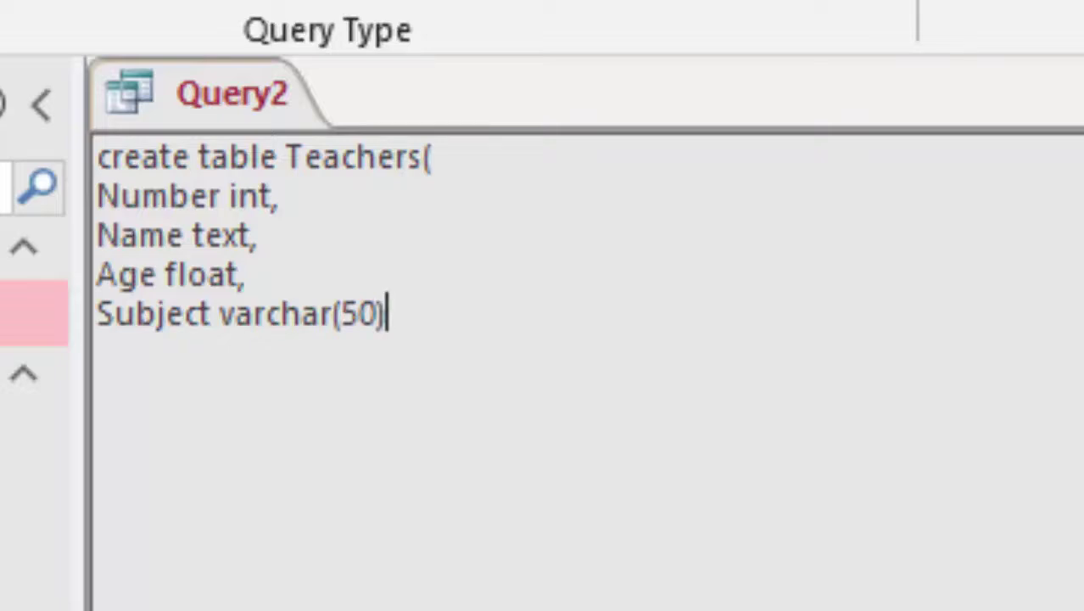
pyautogui.write(',')
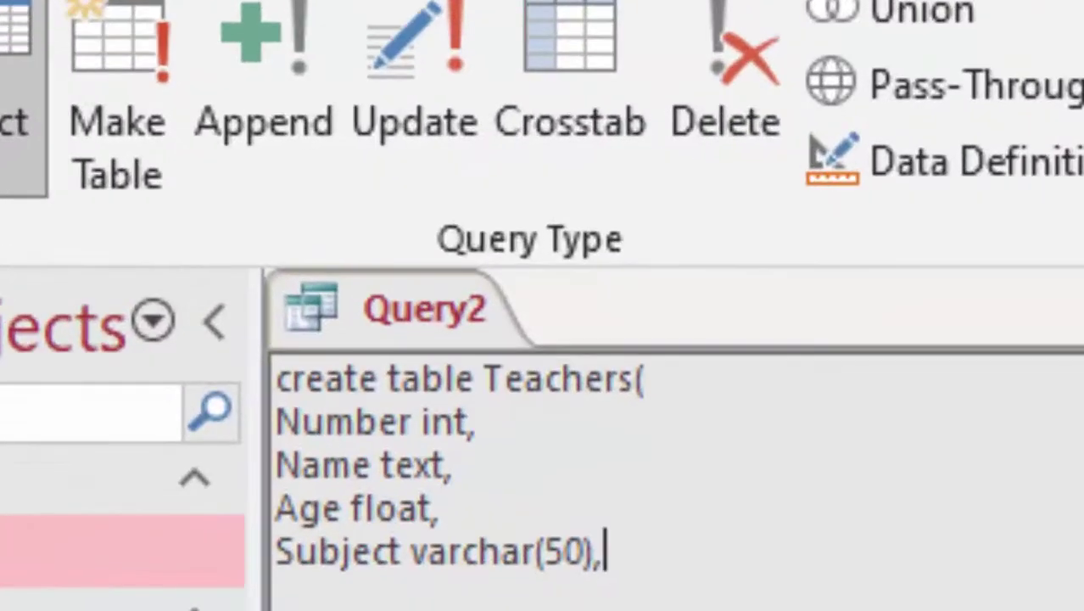
pyautogui.press('Return')
pyautogui.write('Da')
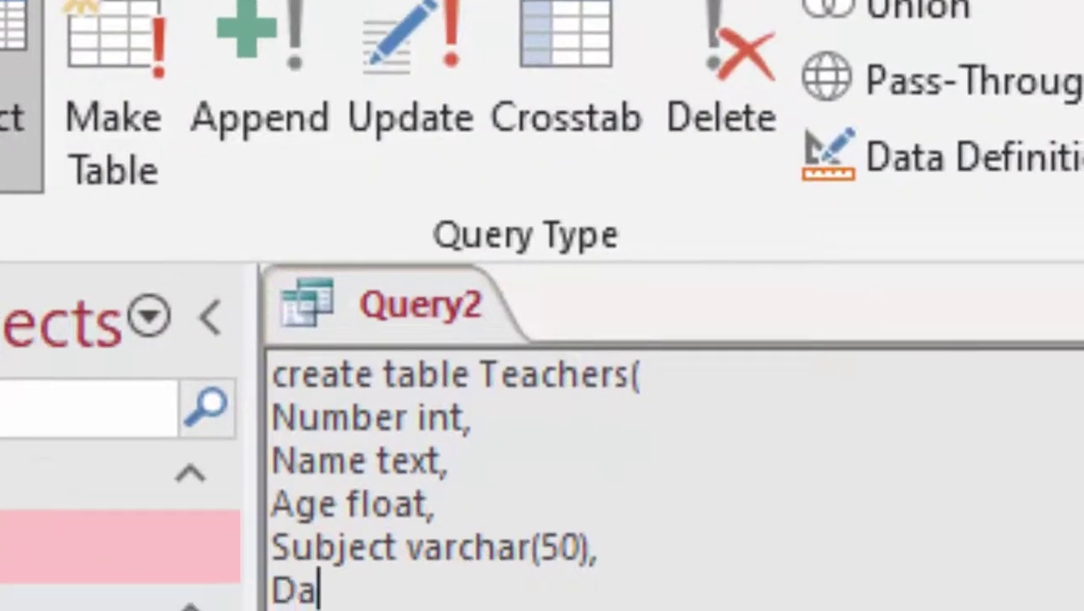
pyautogui.write('te')
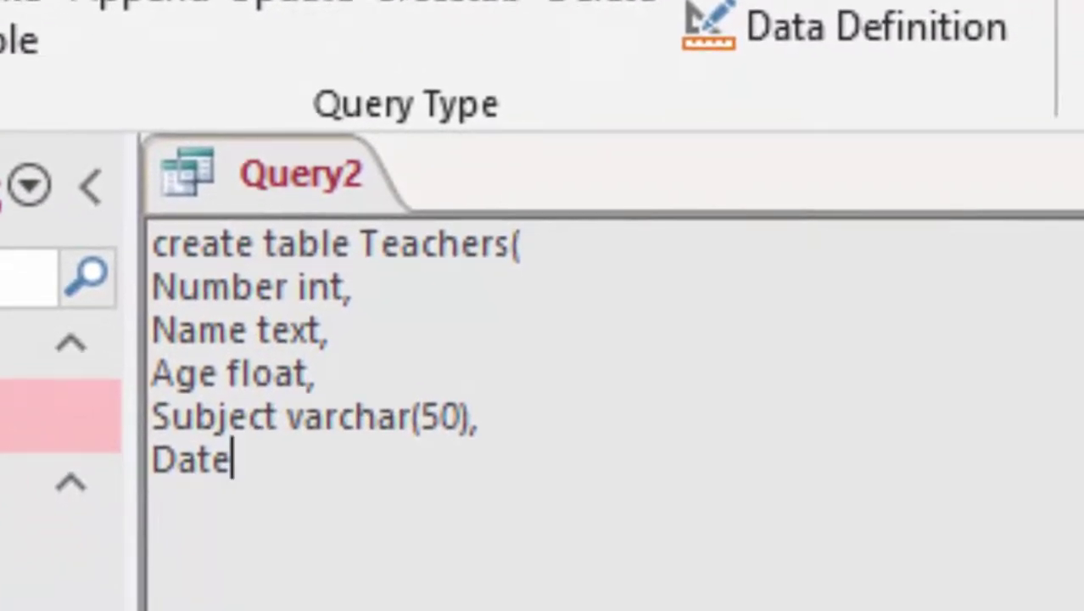
pyautogui.write('_of')
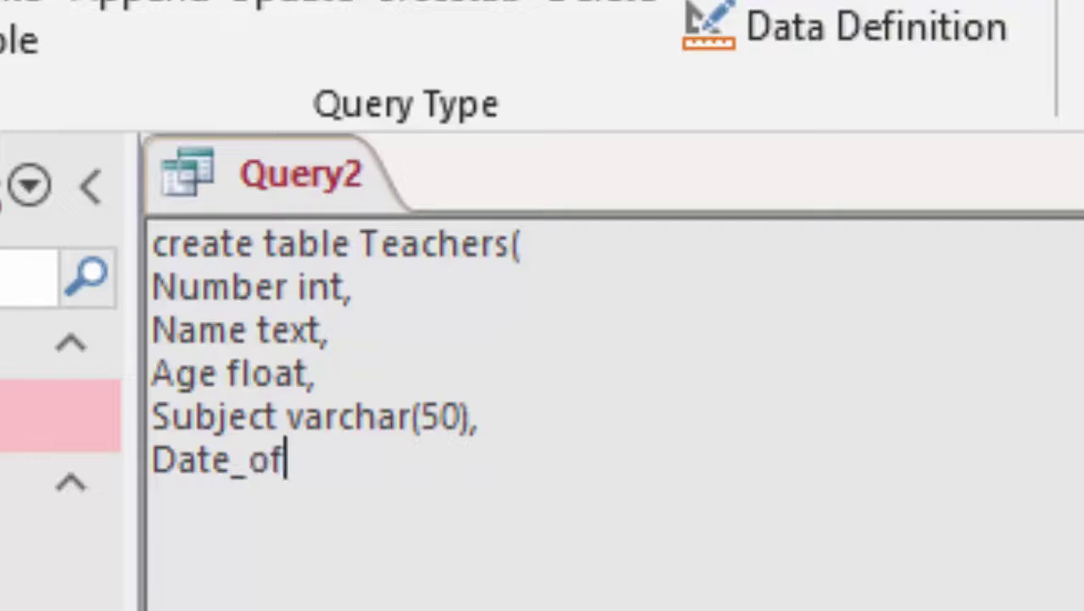
pyautogui.write('_Join')
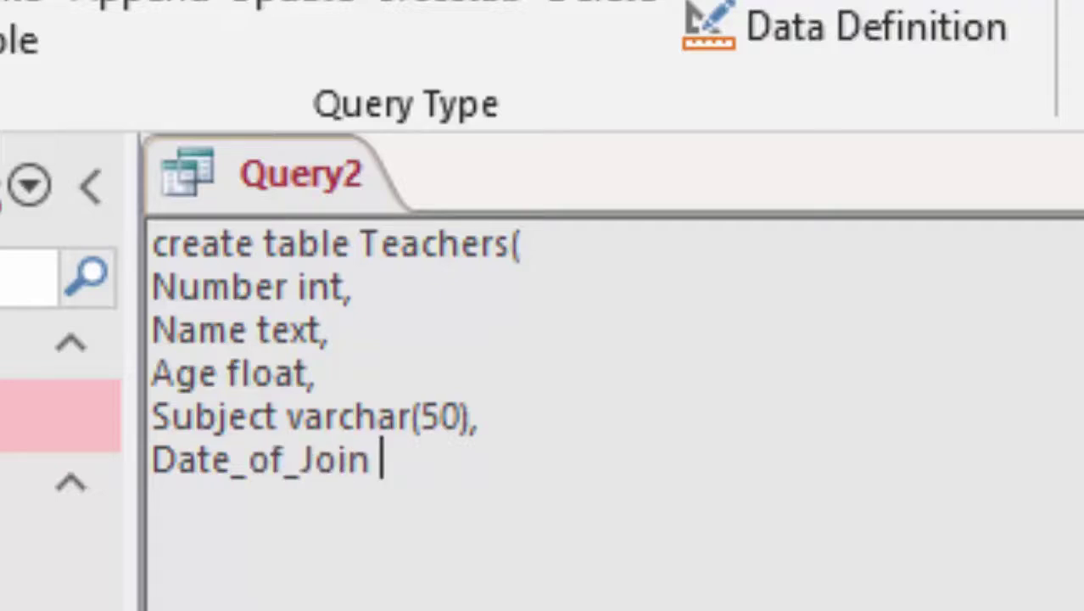
pyautogui.write(' D')
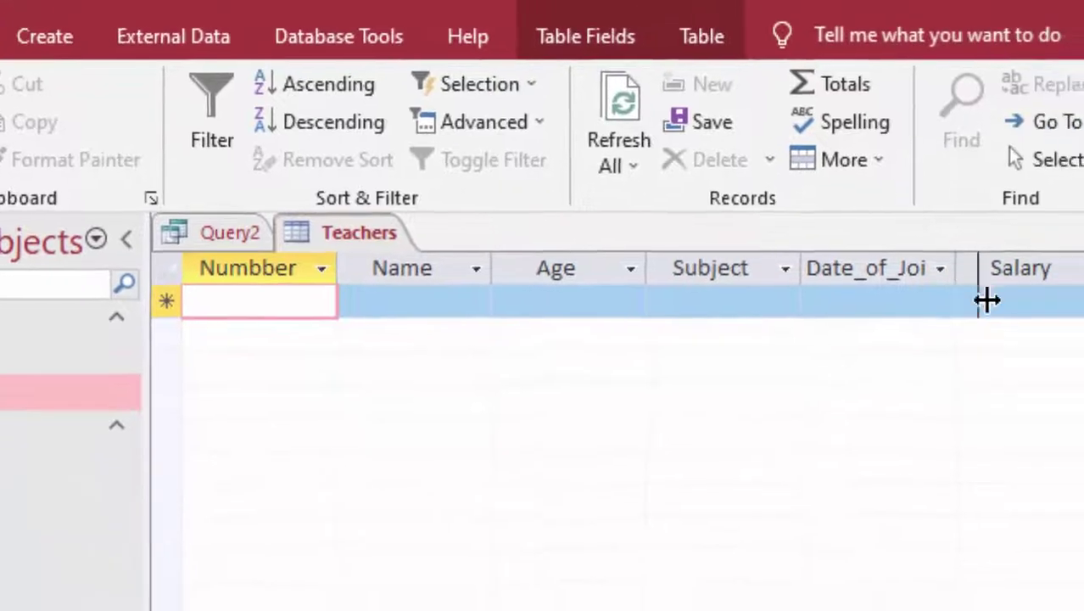
# Widen Date_of_Join and enter Number 1, the teacher's name, Age 34 and Subject Computer
pyautogui.moveTo(987, 300); pyautogui.dragTo(1048, 348)
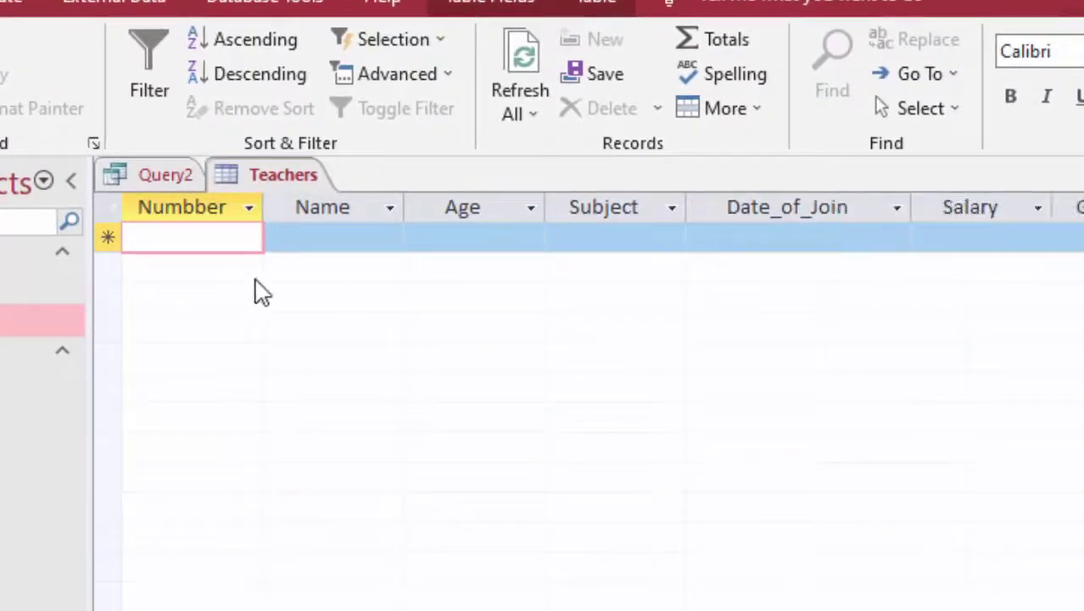
pyautogui.write('1')
pyautogui.click(308, 231)
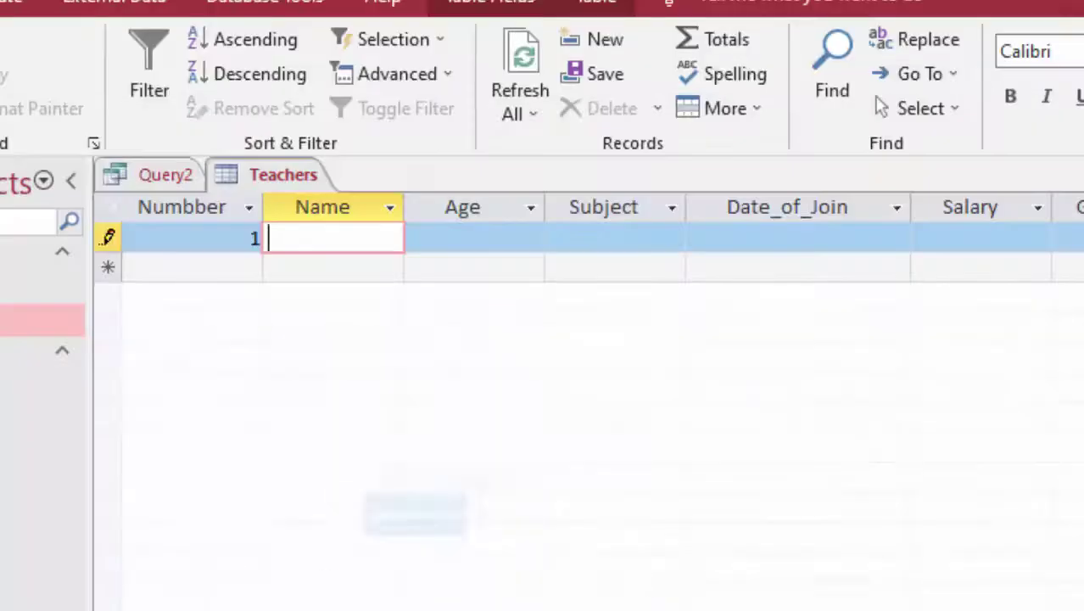
pyautogui.write('J')
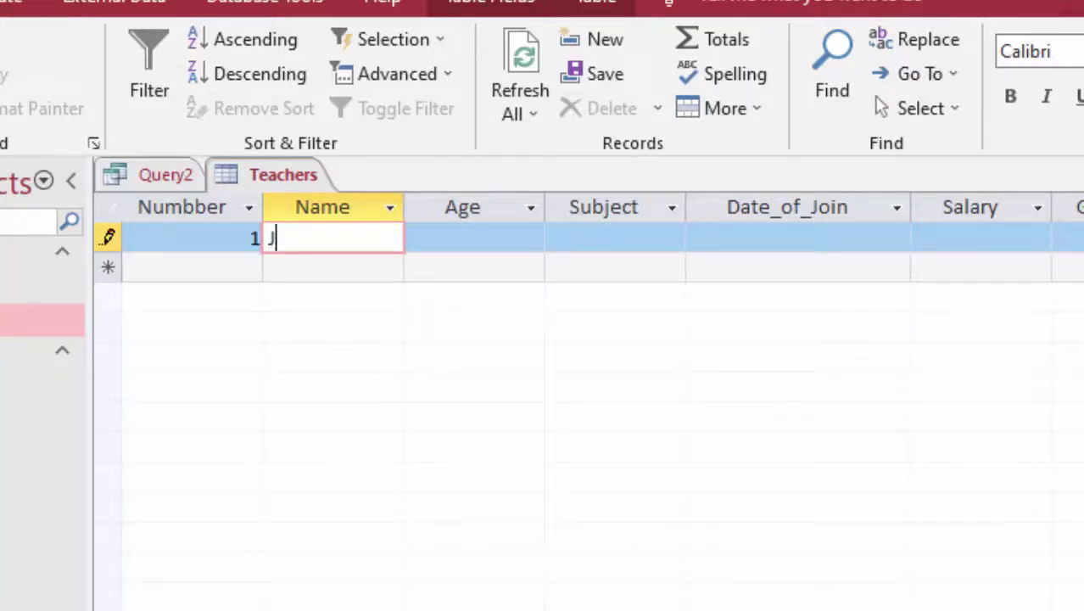
pyautogui.write('gal')
pyautogui.press('Tab')
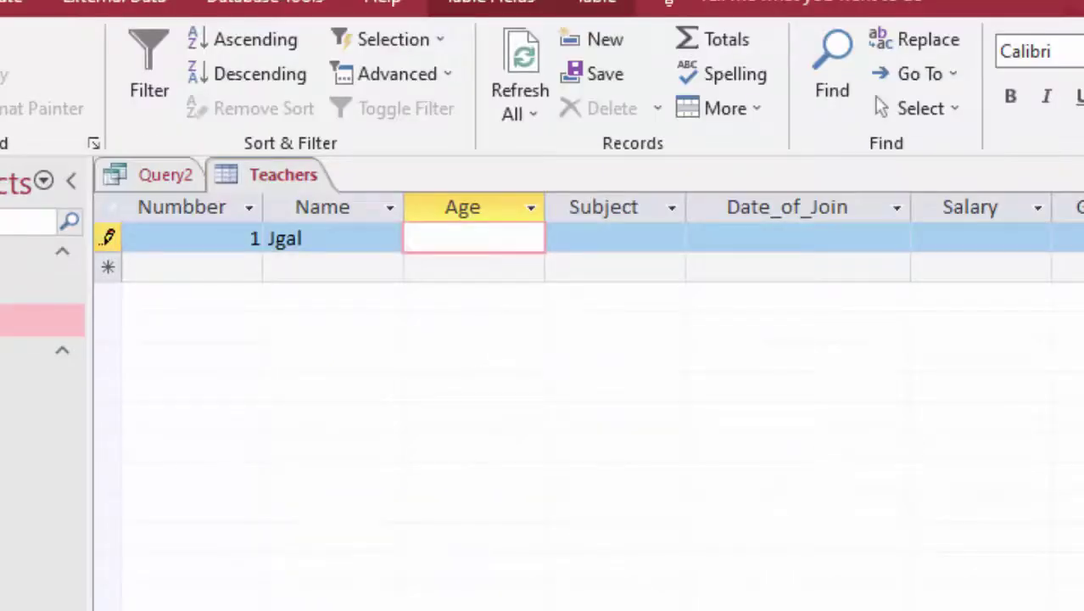
pyautogui.write('3')
pyautogui.write('4')
pyautogui.press('Tab')
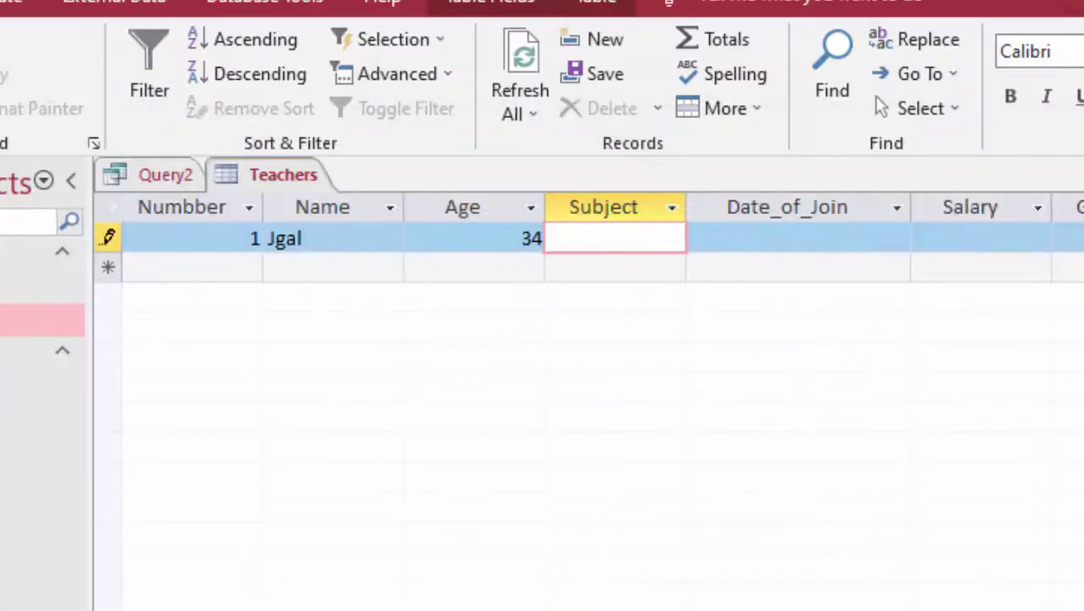
pyautogui.write('Compute')
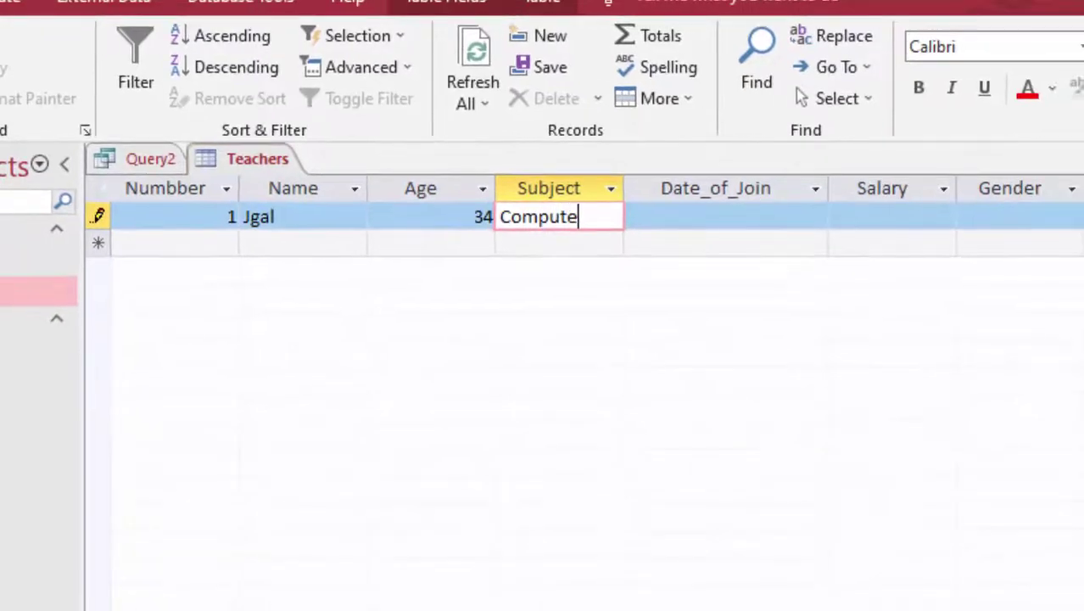
pyautogui.write('r')
pyautogui.press('Tab')
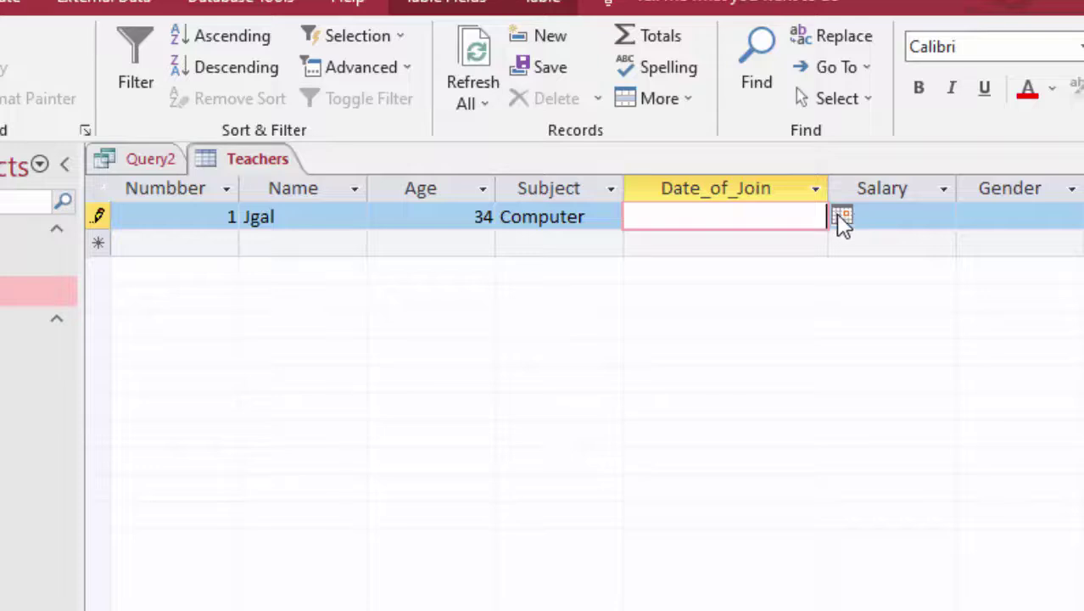
# Set the first record's joining date to 1 May 2022 with the date picker
pyautogui.click(840, 217)
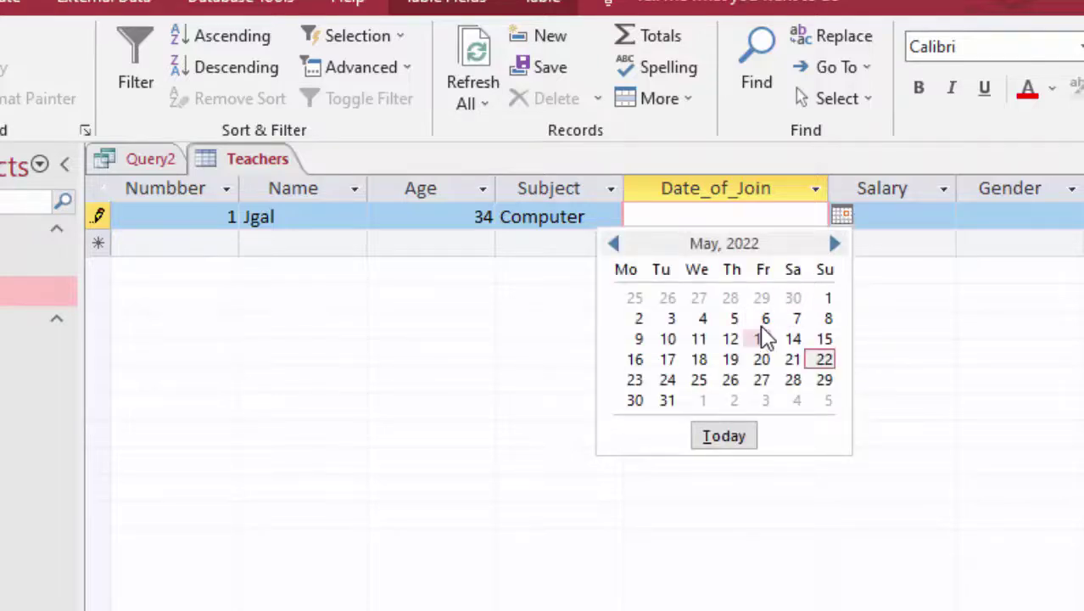
pyautogui.click(613, 243)
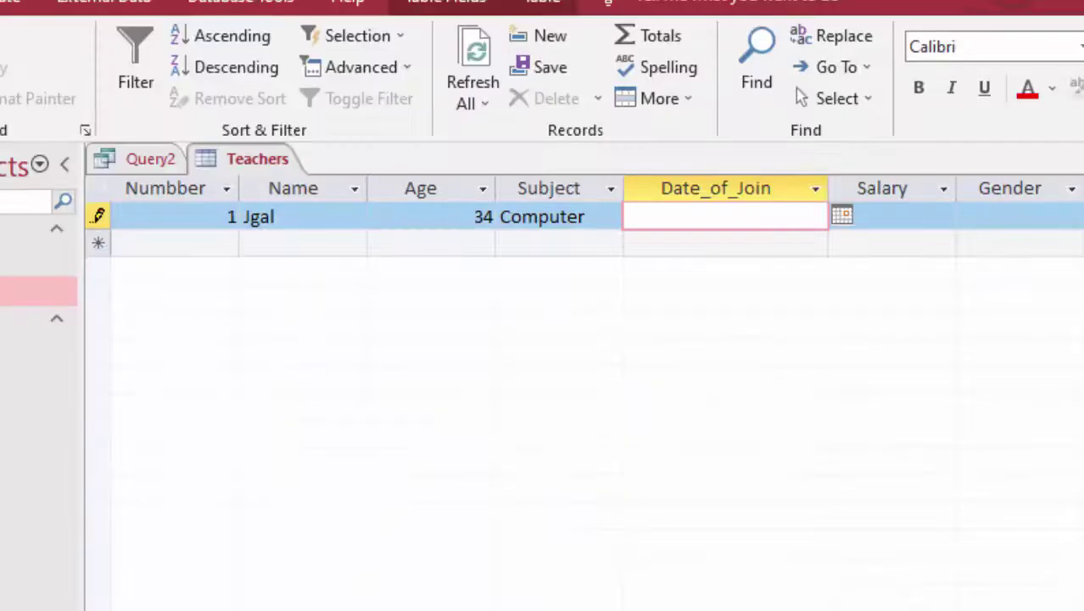
pyautogui.click(842, 217)
pyautogui.click(822, 298)
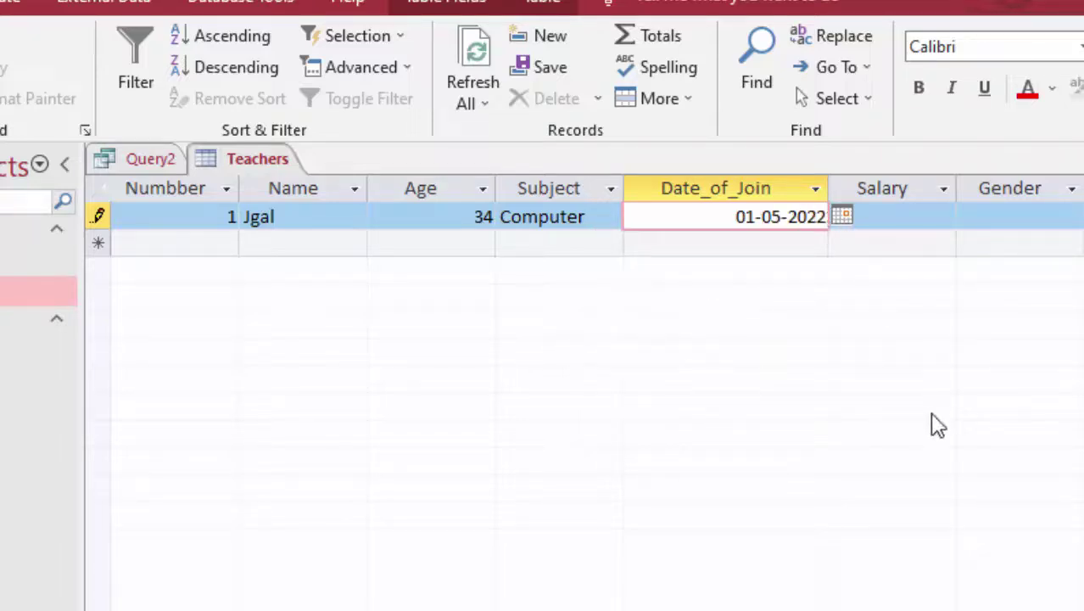
# Correct the date's year, then enter Gender M for rows 5–7 and F for row 8
pyautogui.press('BackSpace')
pyautogui.press('BackSpace')
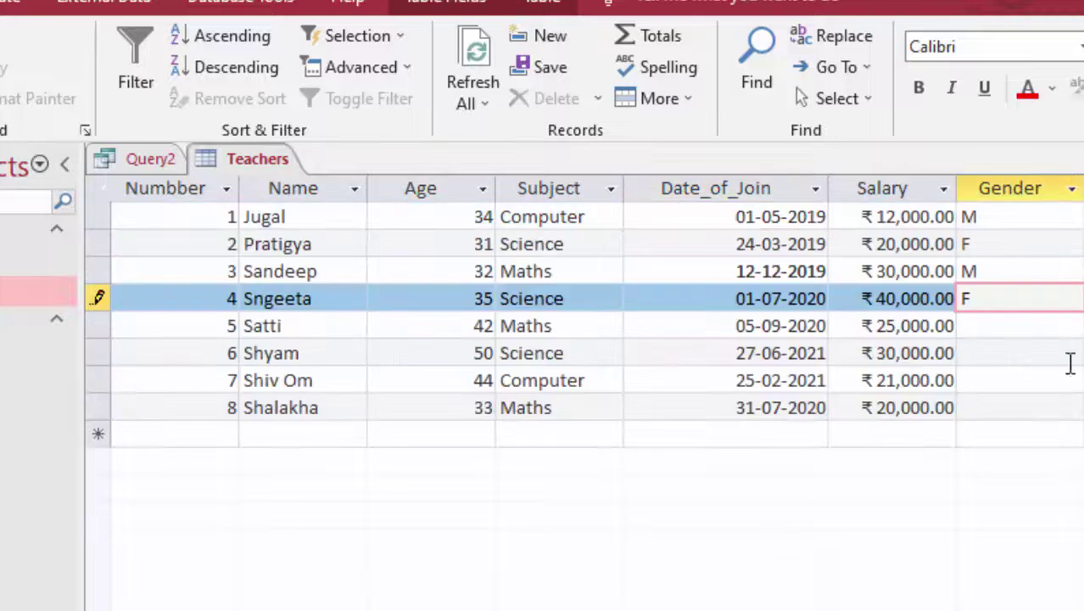
pyautogui.click(1005, 329)
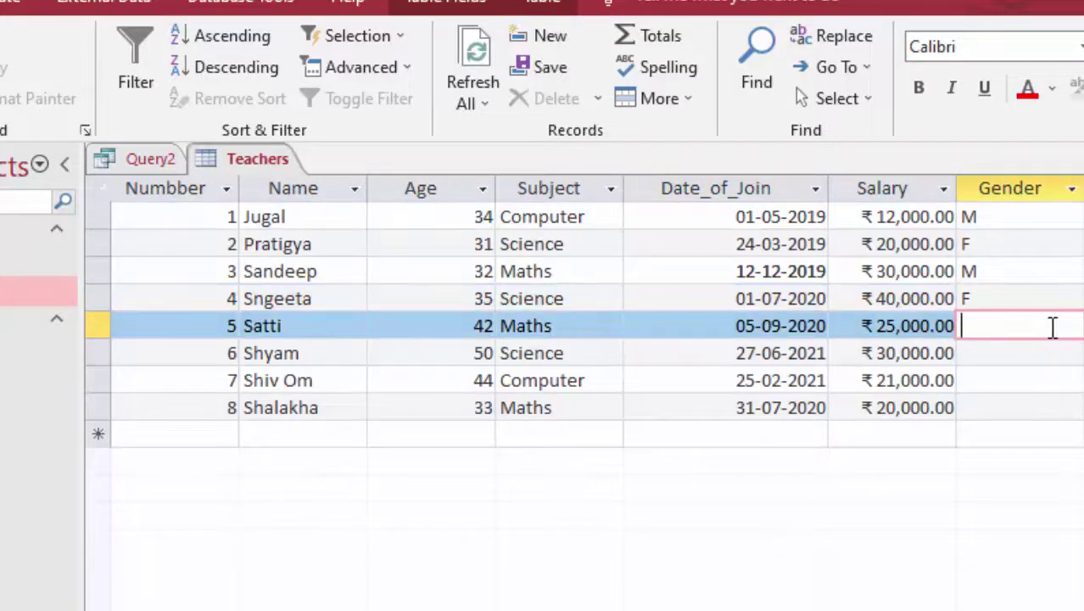
pyautogui.write('M')
pyautogui.click(1001, 360)
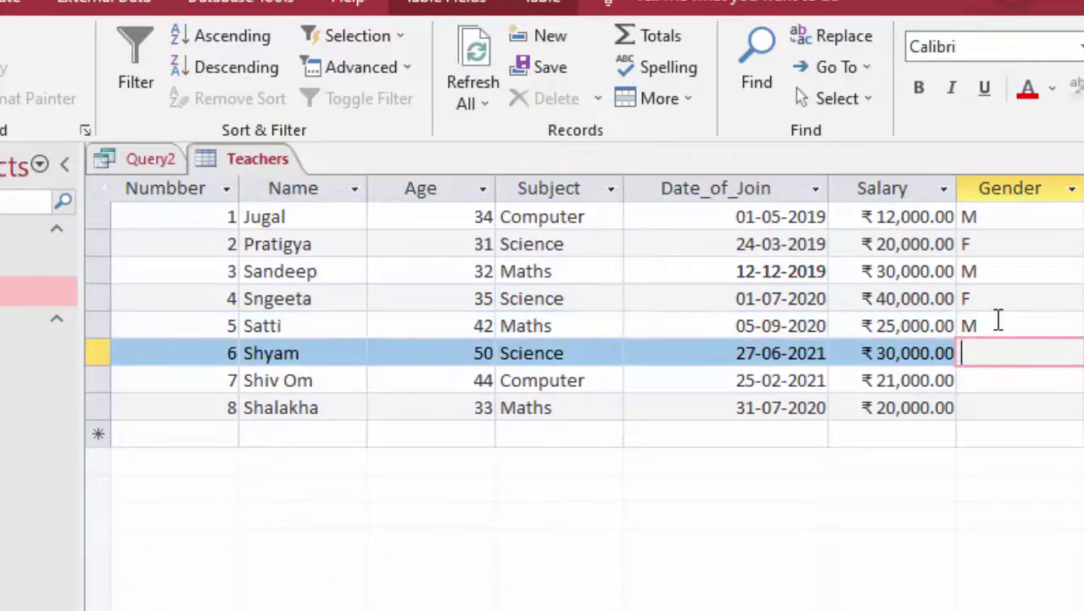
pyautogui.write('M')
pyautogui.click(983, 377)
pyautogui.write('M')
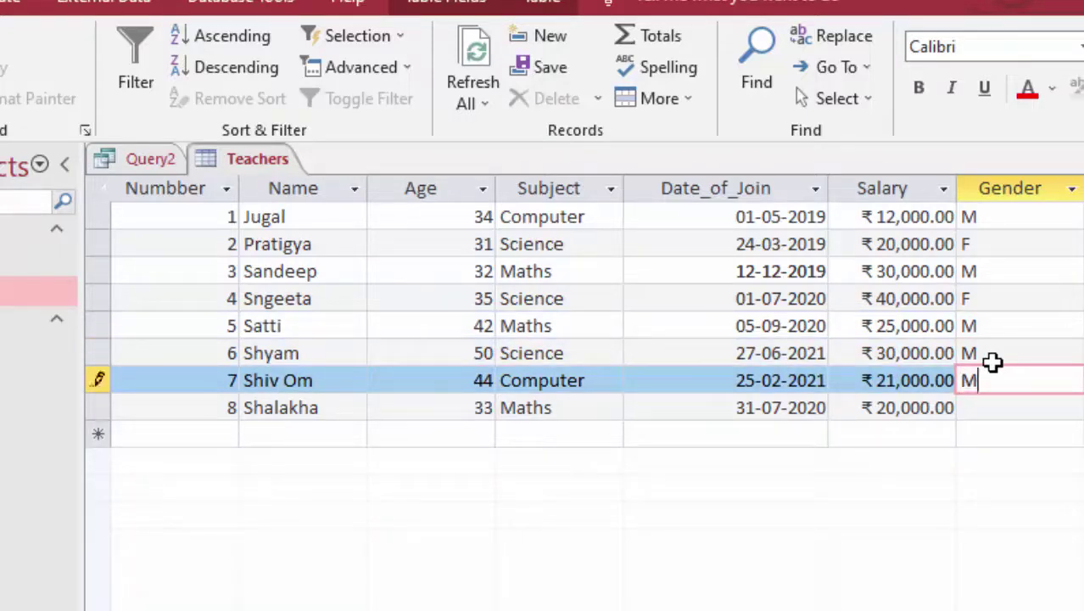
pyautogui.click(997, 409)
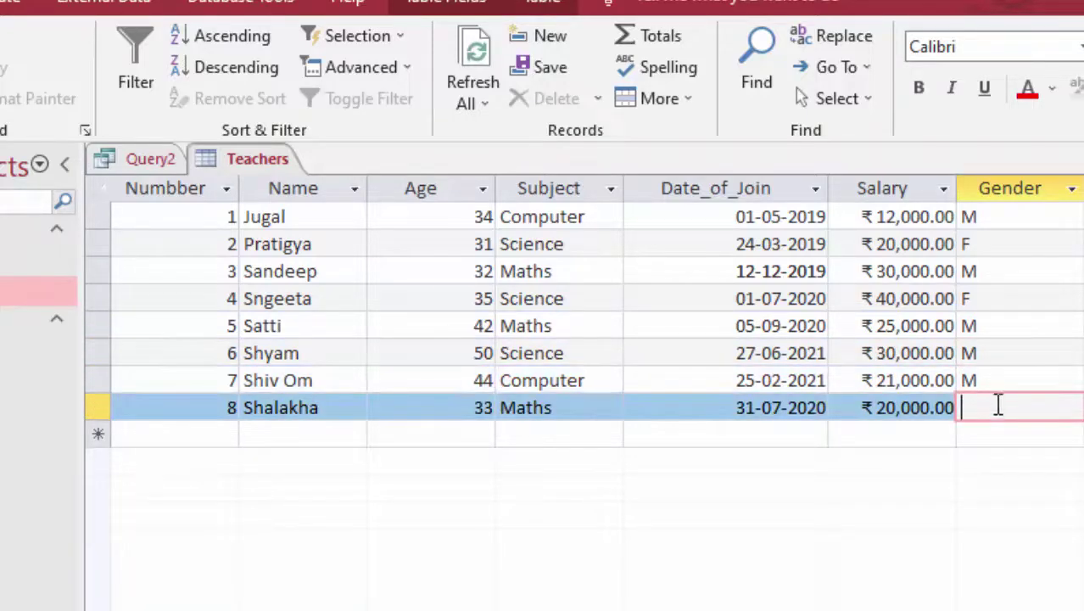
pyautogui.write('F')
# Save the Teachers records, save Query2 under the name StudentQ, and close StudentQ
pyautogui.rightClick(252, 163)
pyautogui.click(292, 180)
pyautogui.rightClick(127, 157)
pyautogui.click(177, 172)
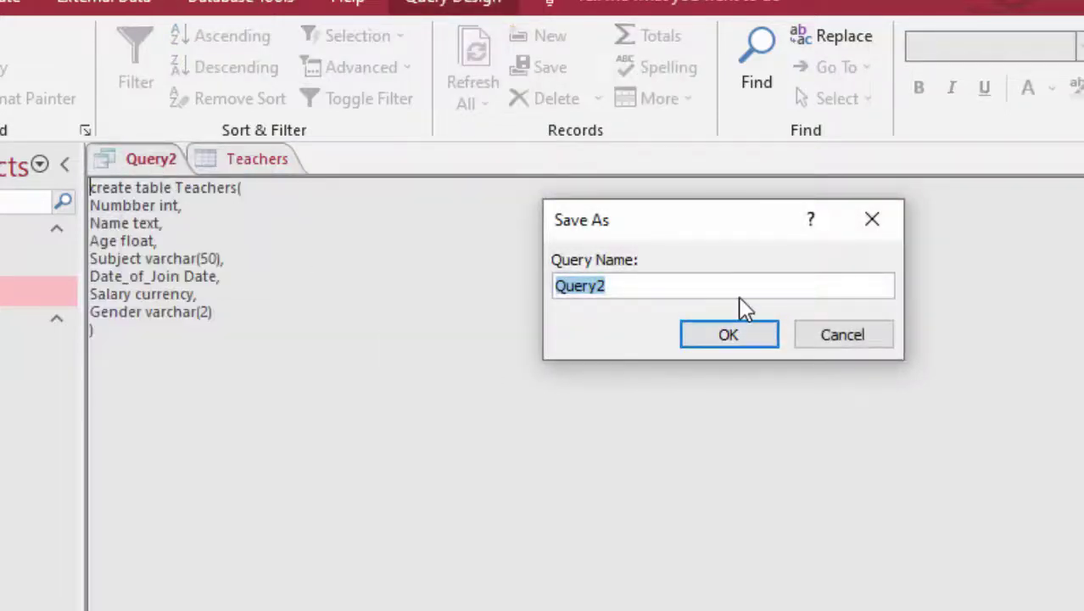
pyautogui.press('BackSpace')
pyautogui.write('St')
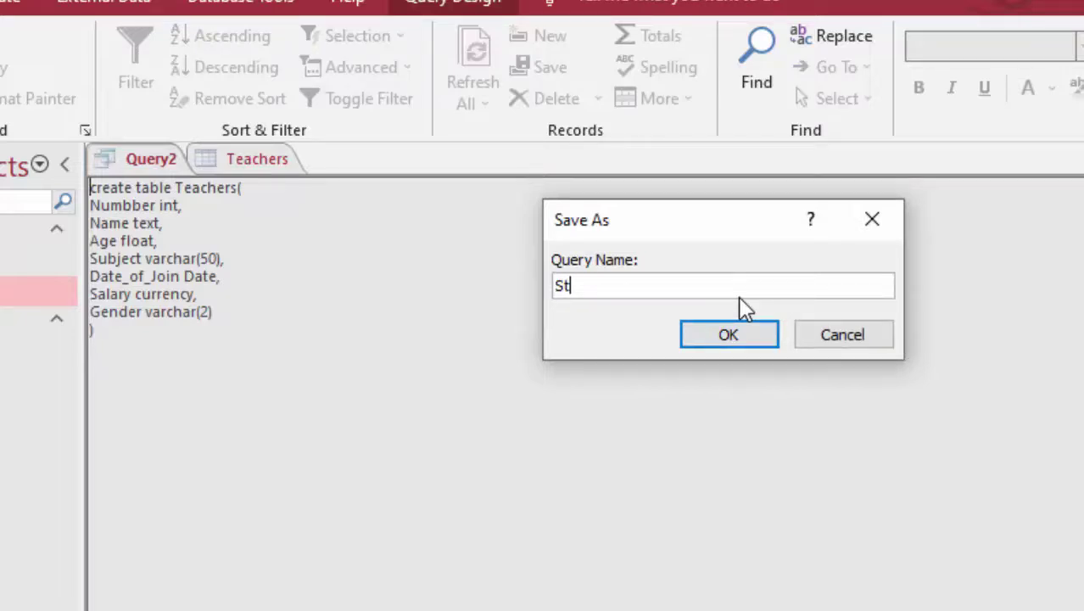
pyautogui.write('udent')
pyautogui.write('Q')
pyautogui.press('Return')
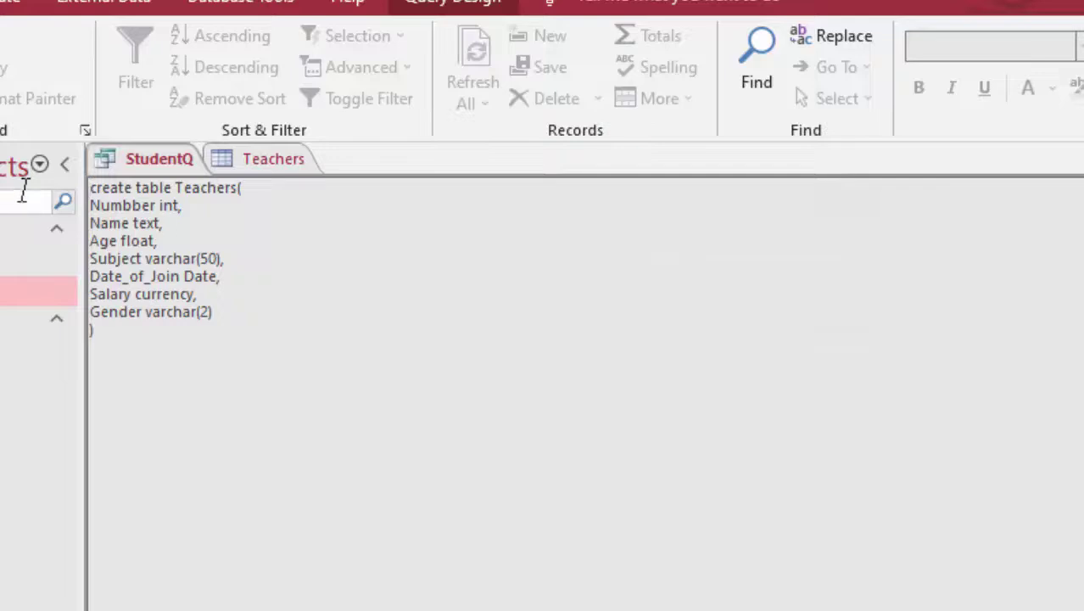
pyautogui.rightClick(168, 161)
pyautogui.click(208, 210)
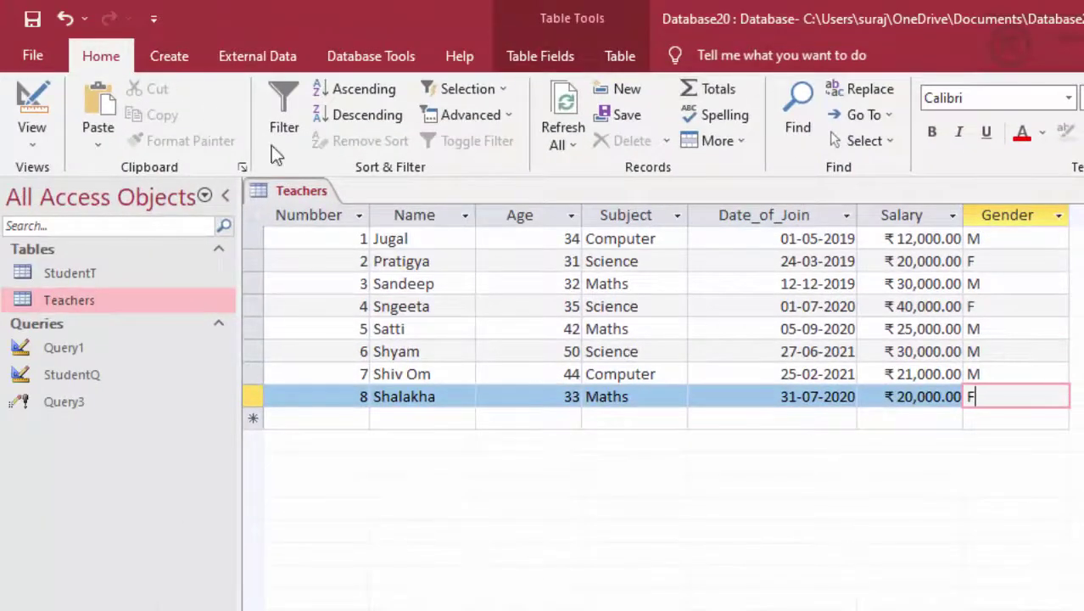
# Close the Teachers table, start a new Query Design with Teachers selected, and return to Query2
pyautogui.rightClick(278, 186)
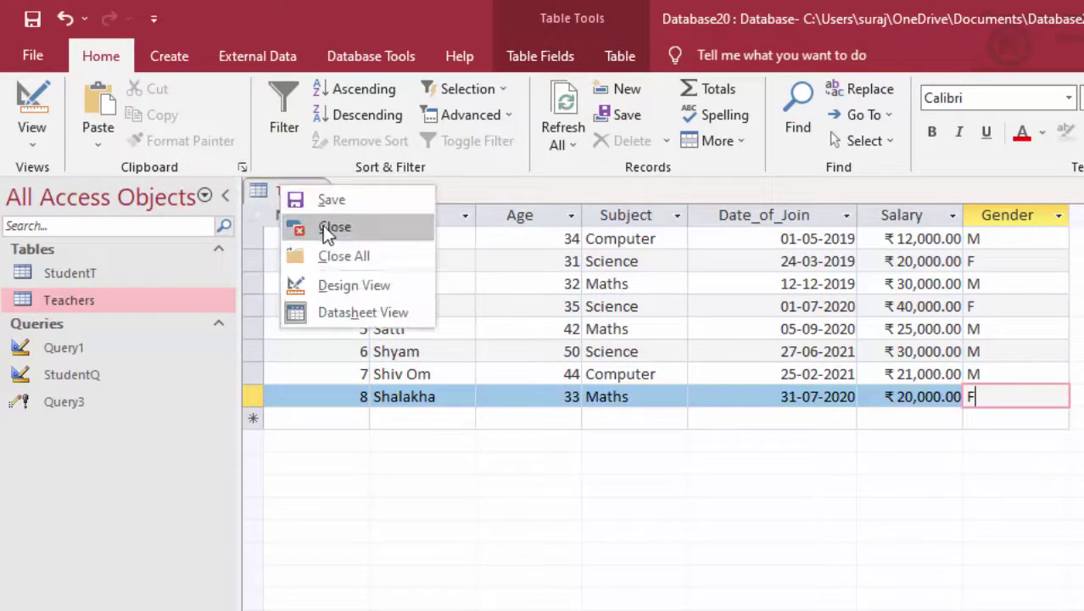
pyautogui.click(322, 225)
pyautogui.click(170, 56)
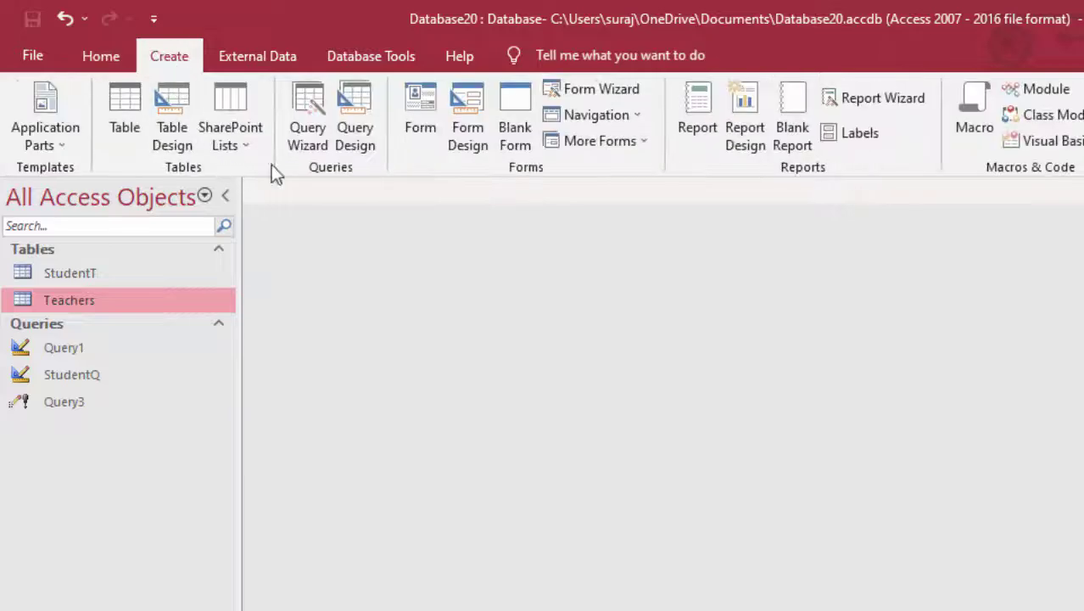
pyautogui.click(368, 88)
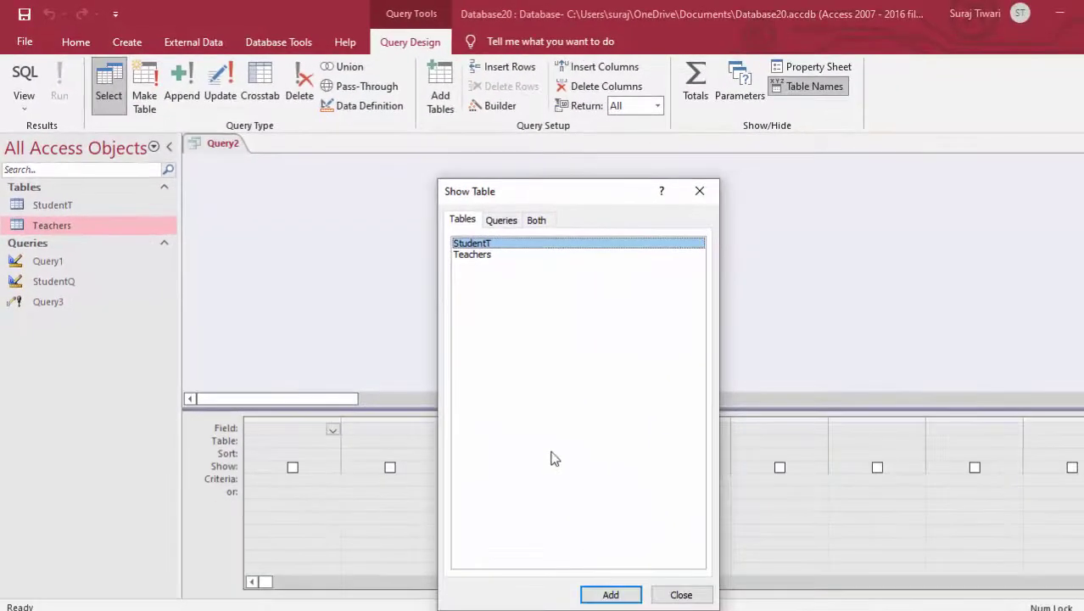
pyautogui.click(475, 255)
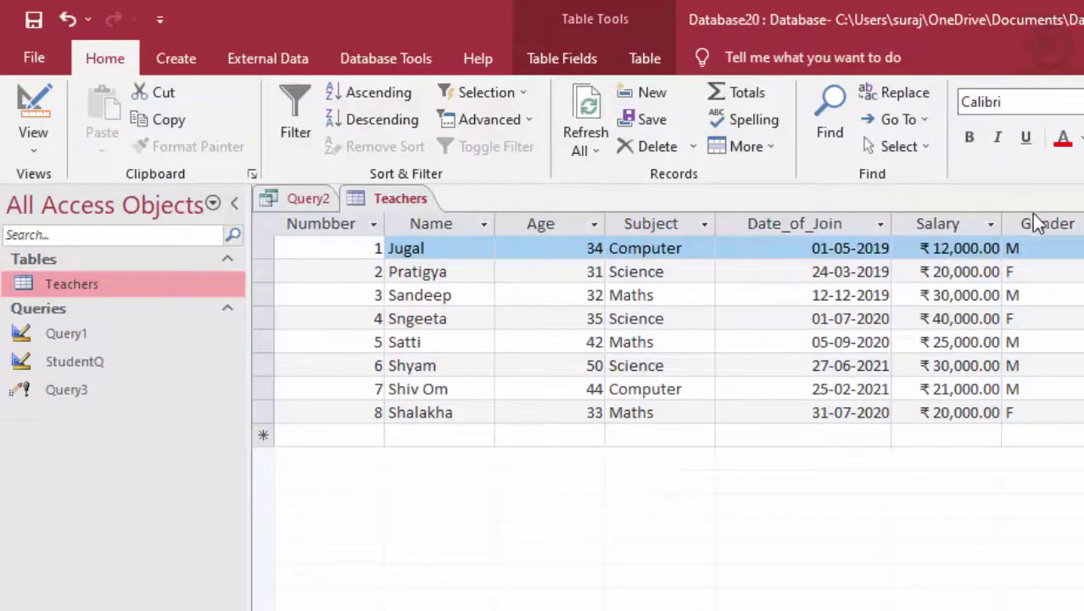
pyautogui.click(313, 199)
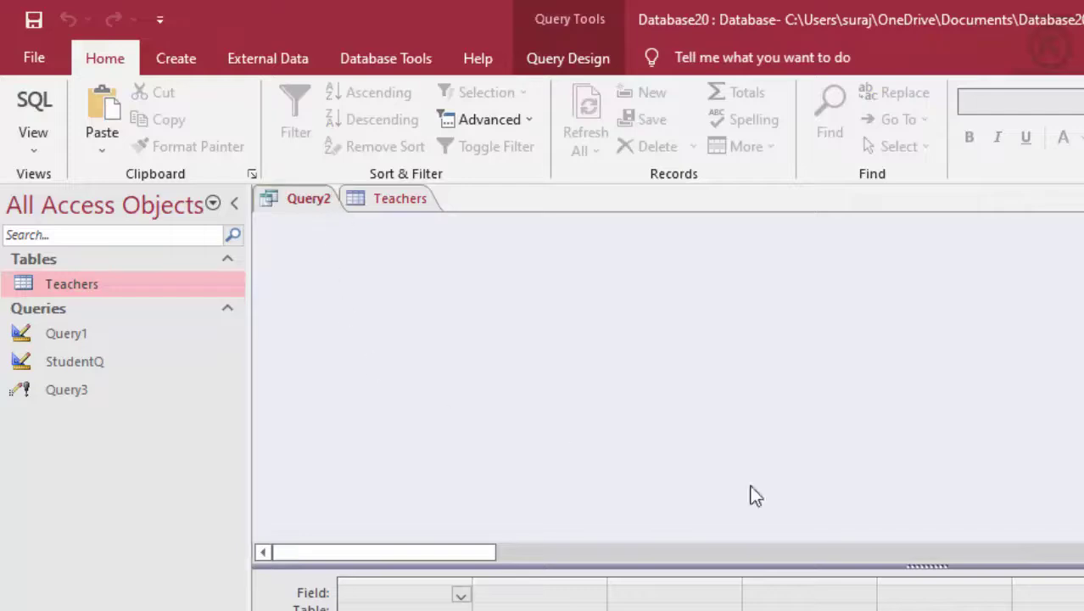
# Replace Query2's SQL with 'select * from Teachers'
pyautogui.click(25, 106)
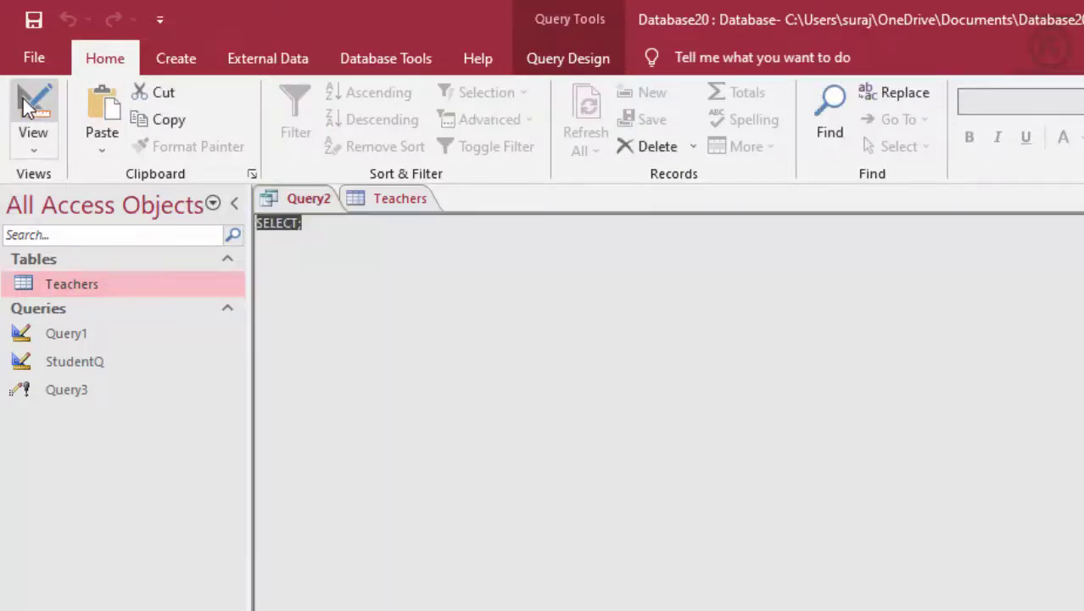
pyautogui.press('Delete')
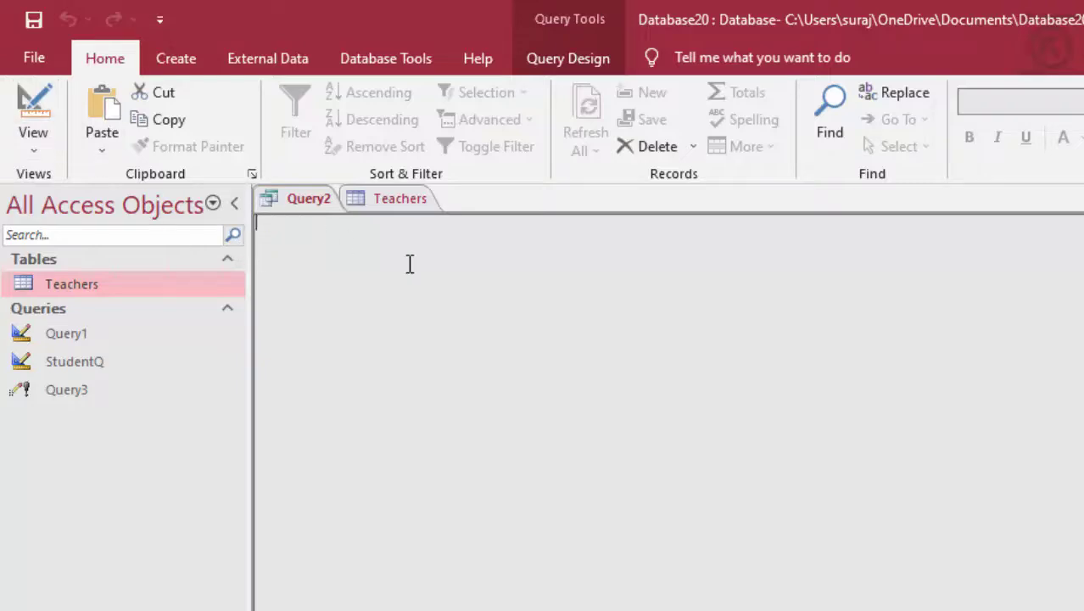
pyautogui.write('sele')
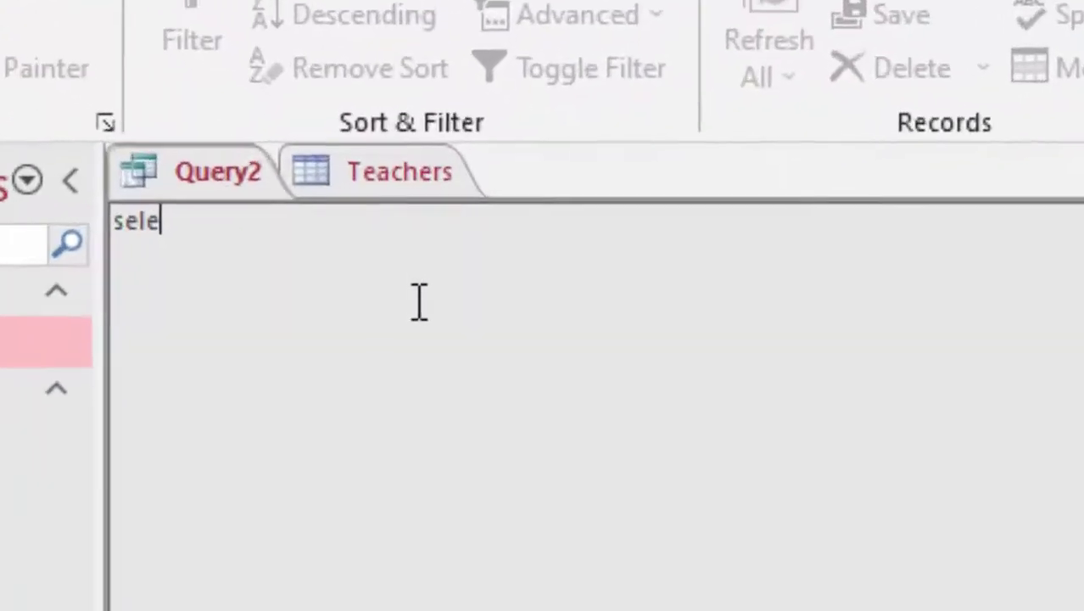
pyautogui.write('ct ')
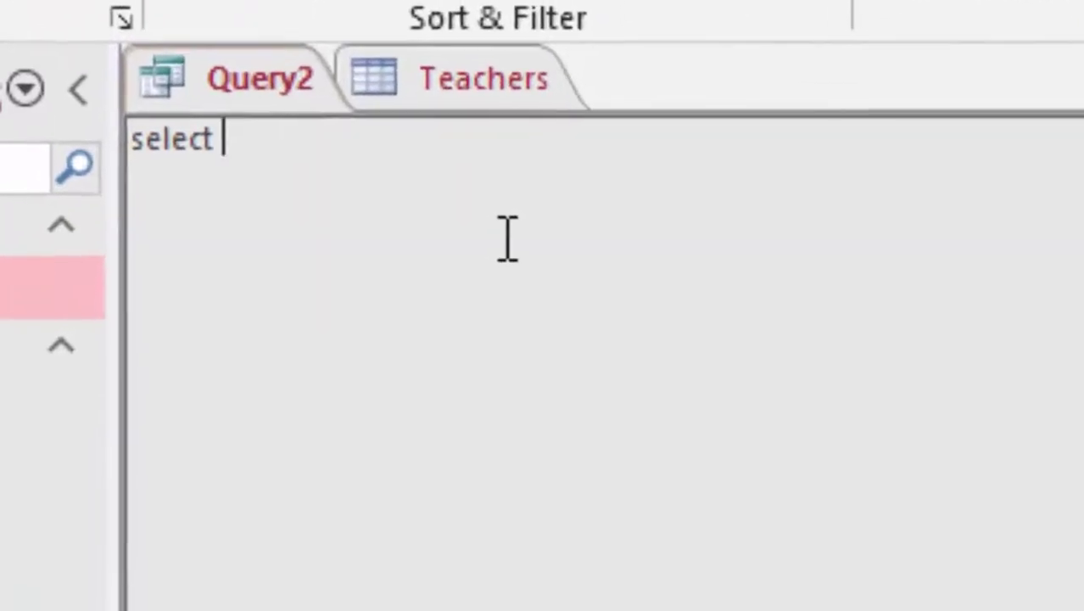
pyautogui.write('*')
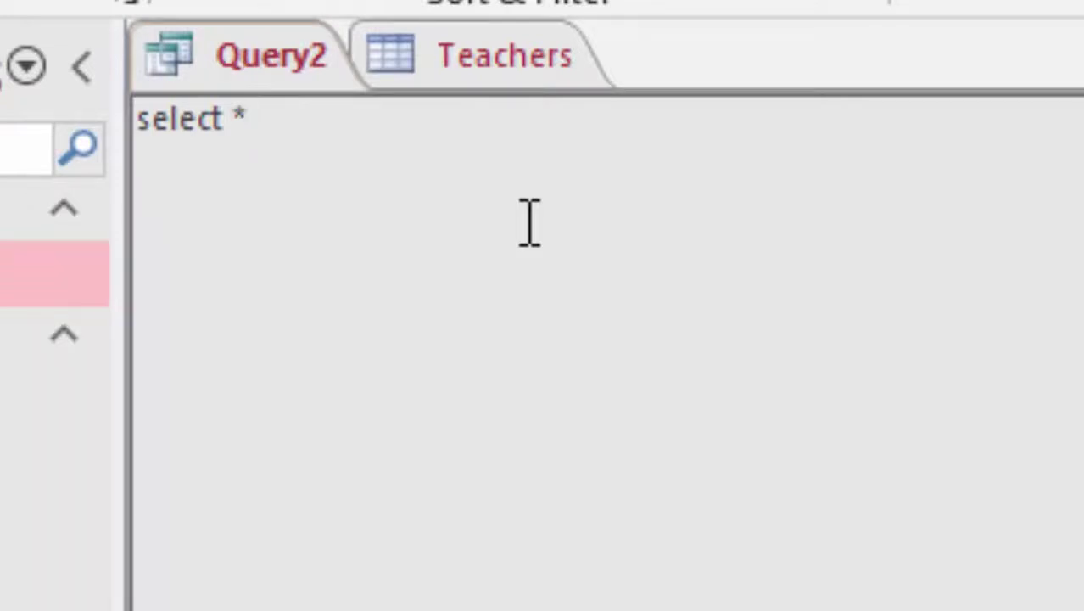
pyautogui.write(' from ')
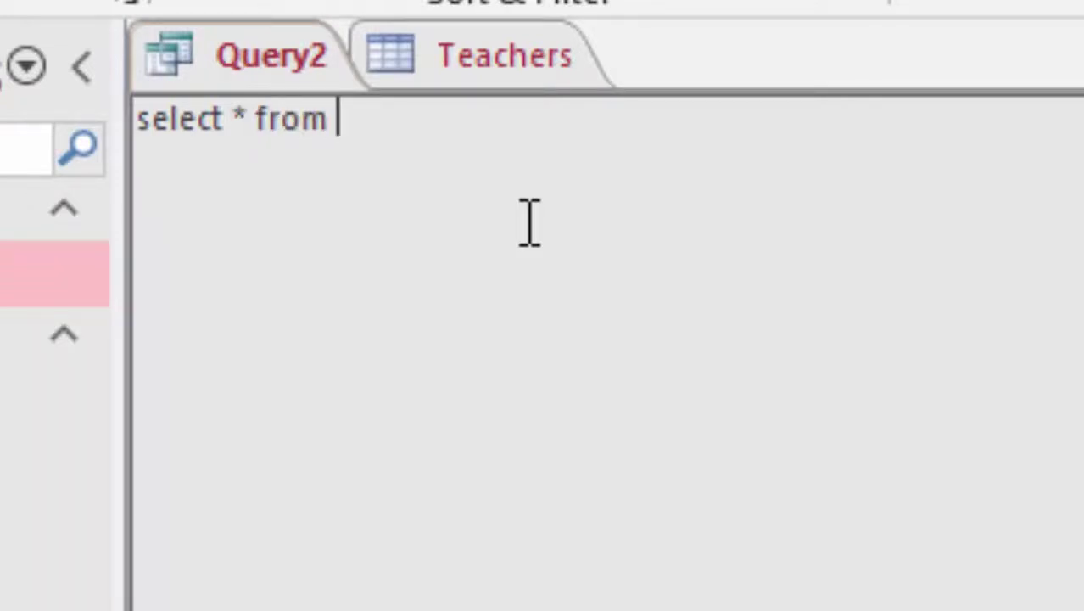
pyautogui.write('T')
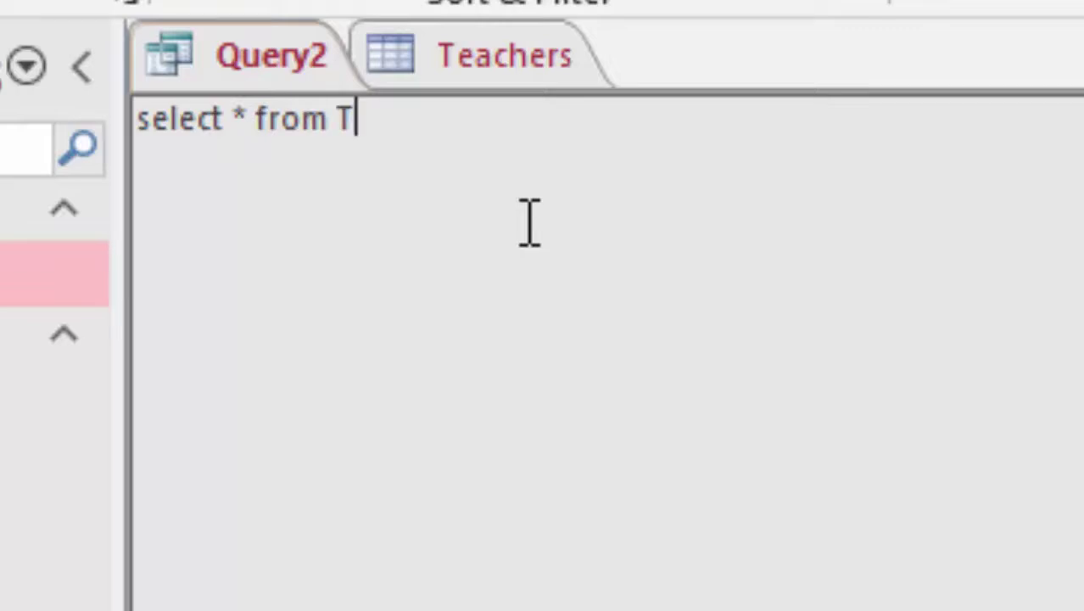
pyautogui.write('eacher')
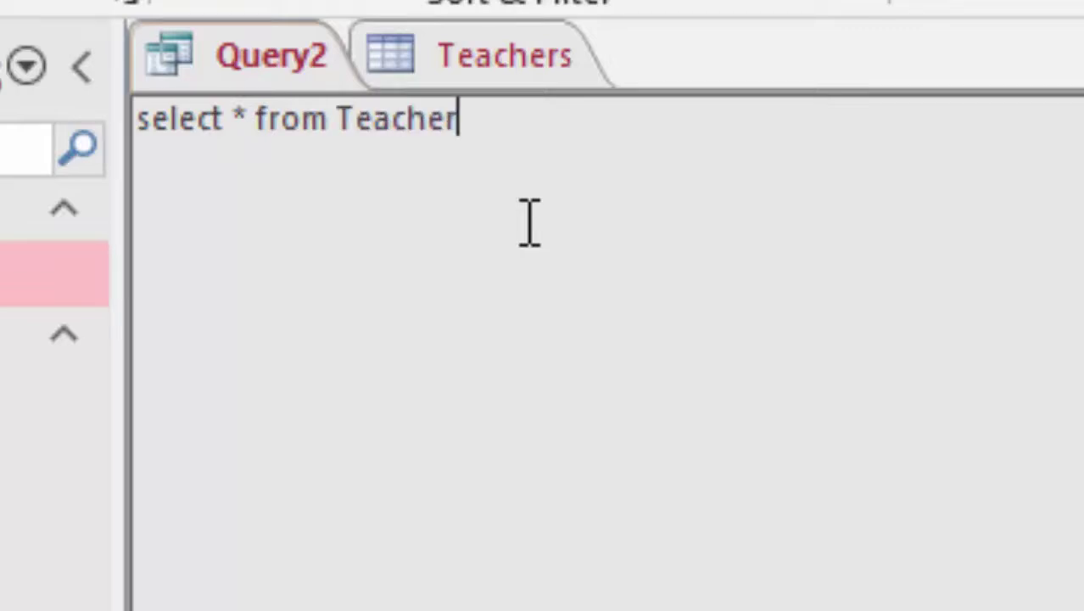
pyautogui.write('s')
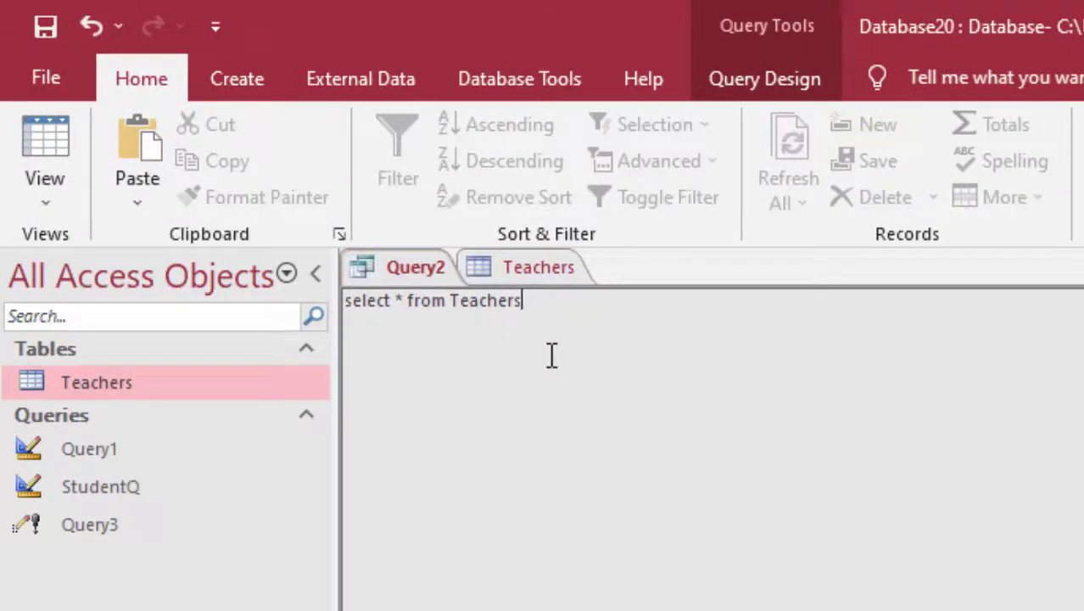
# Close the Teachers table and run the query, listing all eight teachers
pyautogui.click(761, 78)
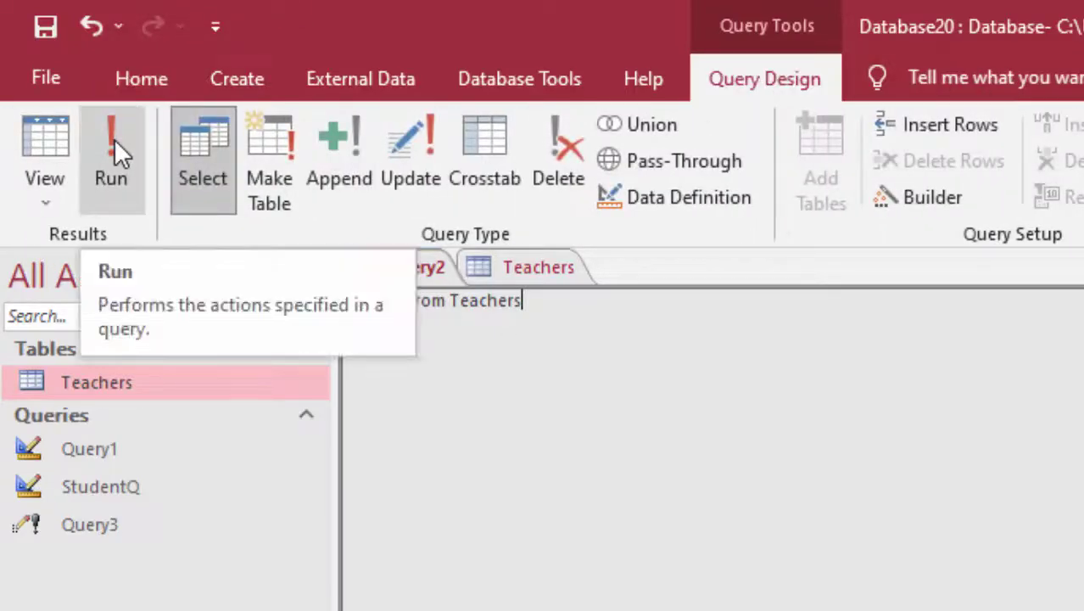
pyautogui.rightClick(534, 268)
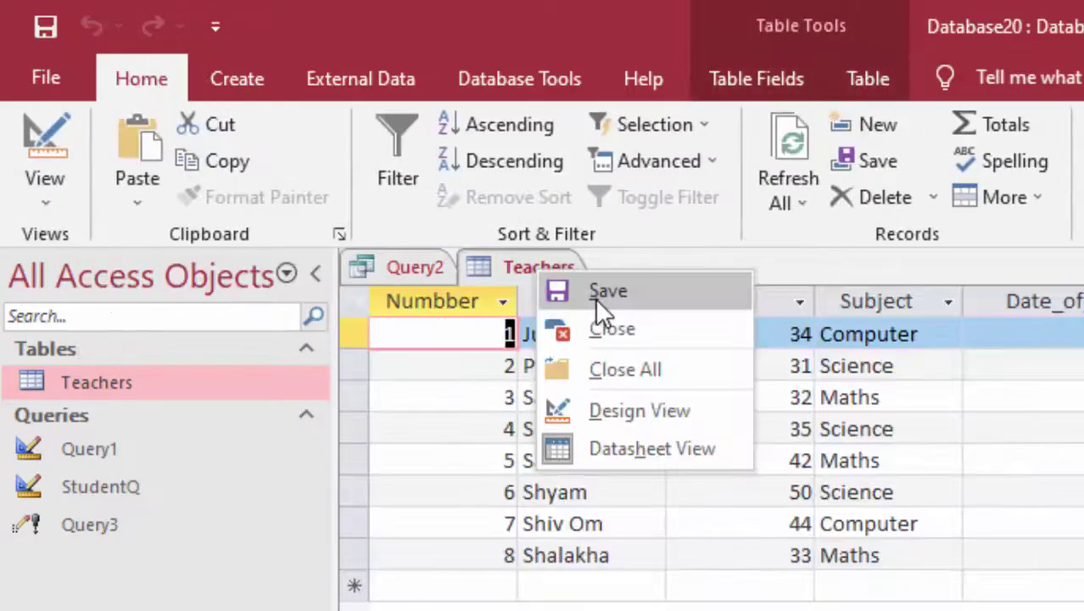
pyautogui.click(609, 329)
pyautogui.click(757, 78)
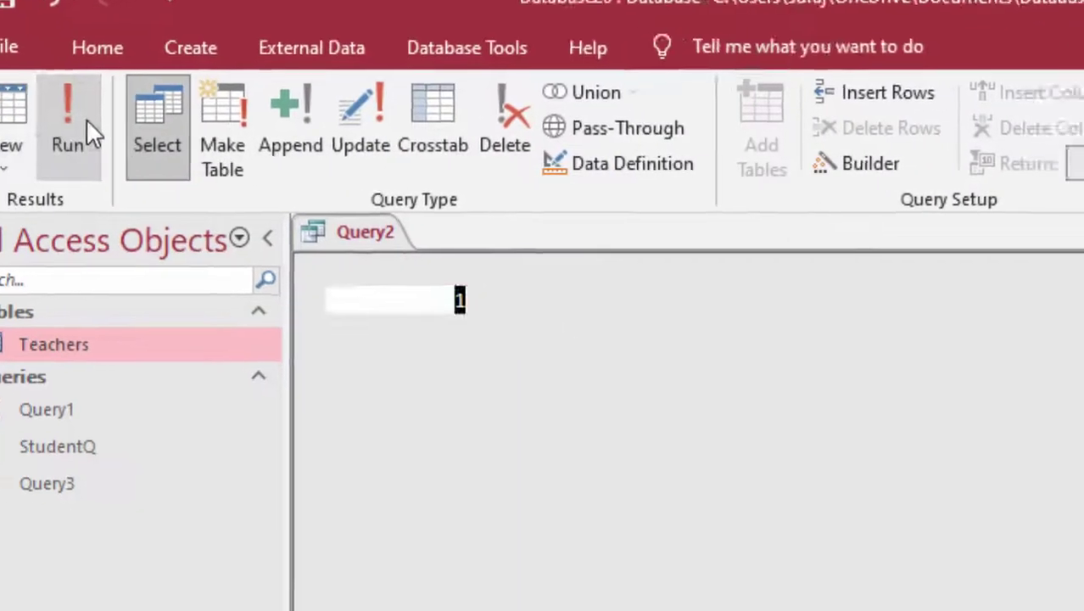
pyautogui.click(85, 117)
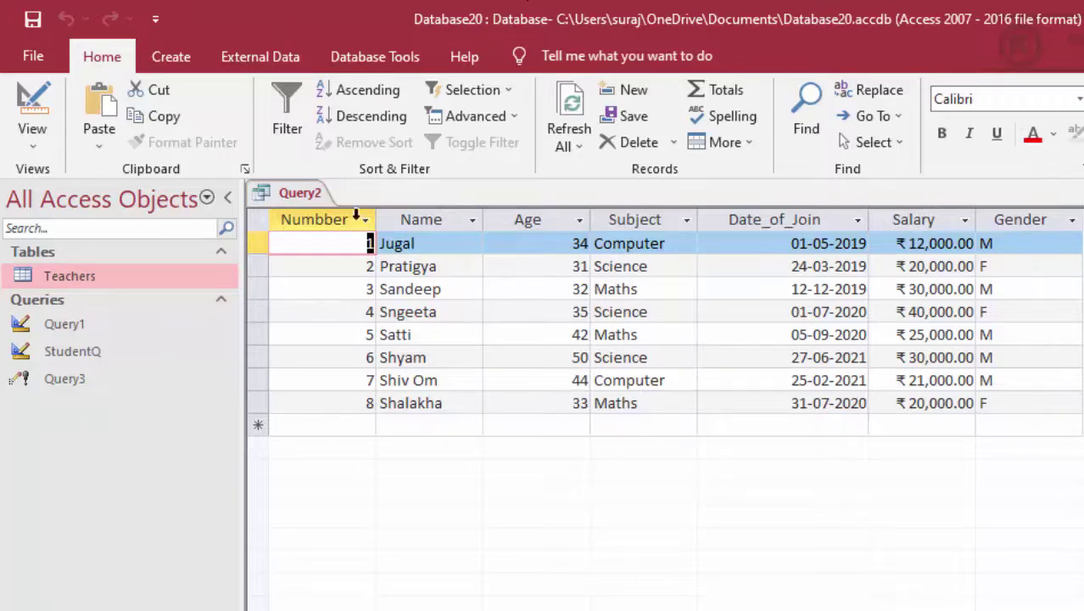
# Close Query2 and save it as StudentQQ after declining to overwrite StudentQ
pyautogui.rightClick(305, 194)
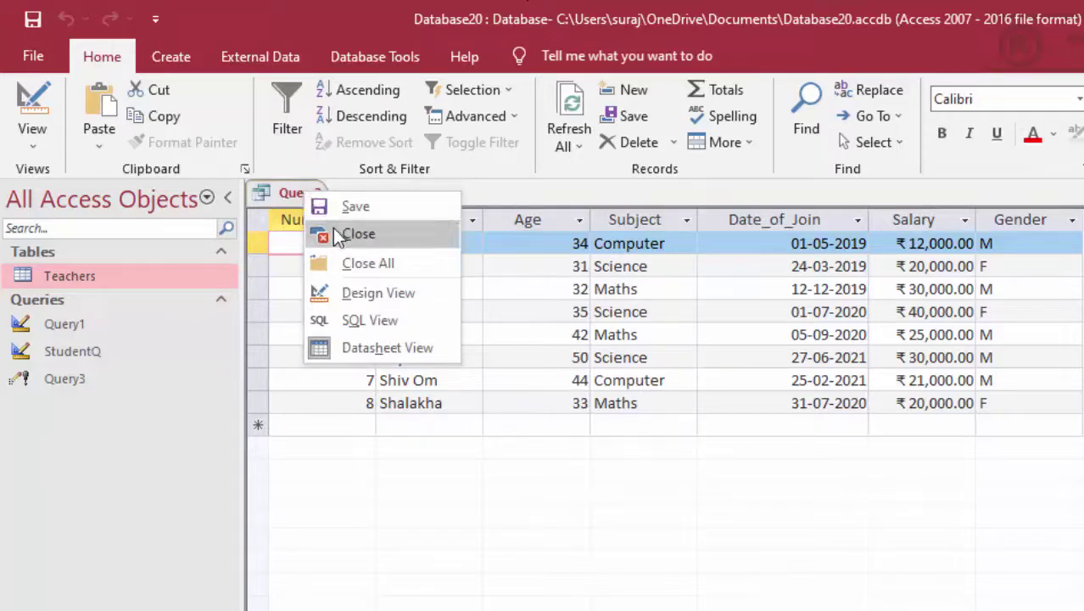
pyautogui.click(336, 234)
pyautogui.click(693, 487)
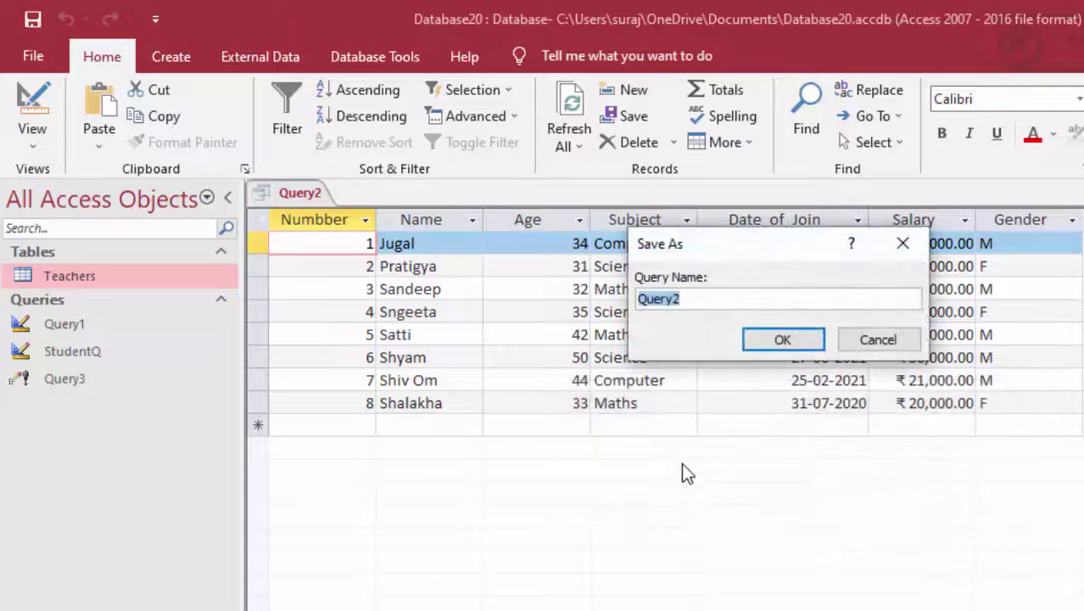
pyautogui.press('BackSpace')
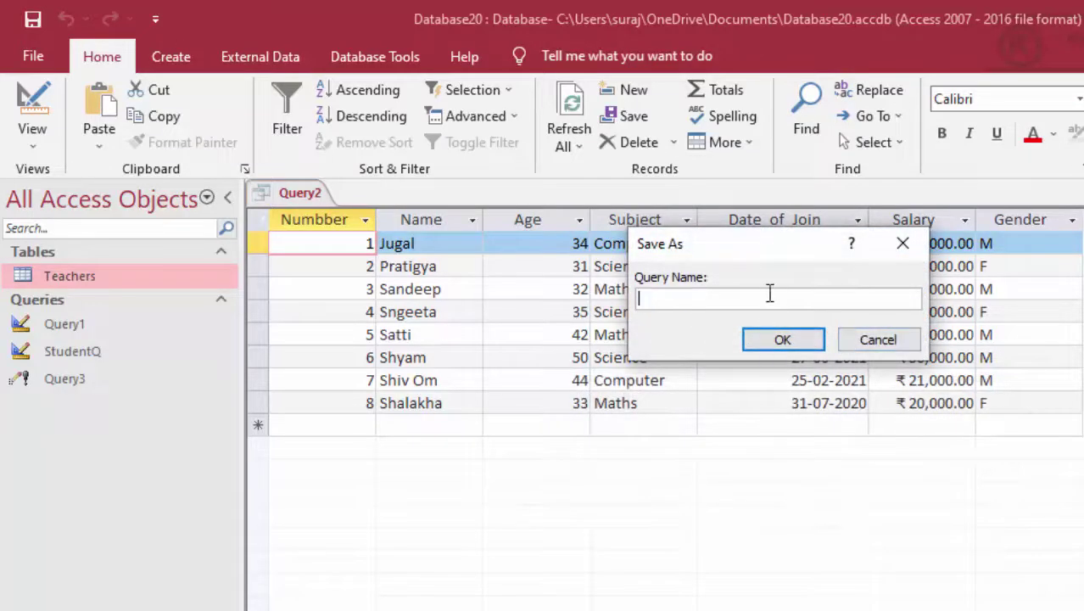
pyautogui.write('Stude')
pyautogui.write('ntQ')
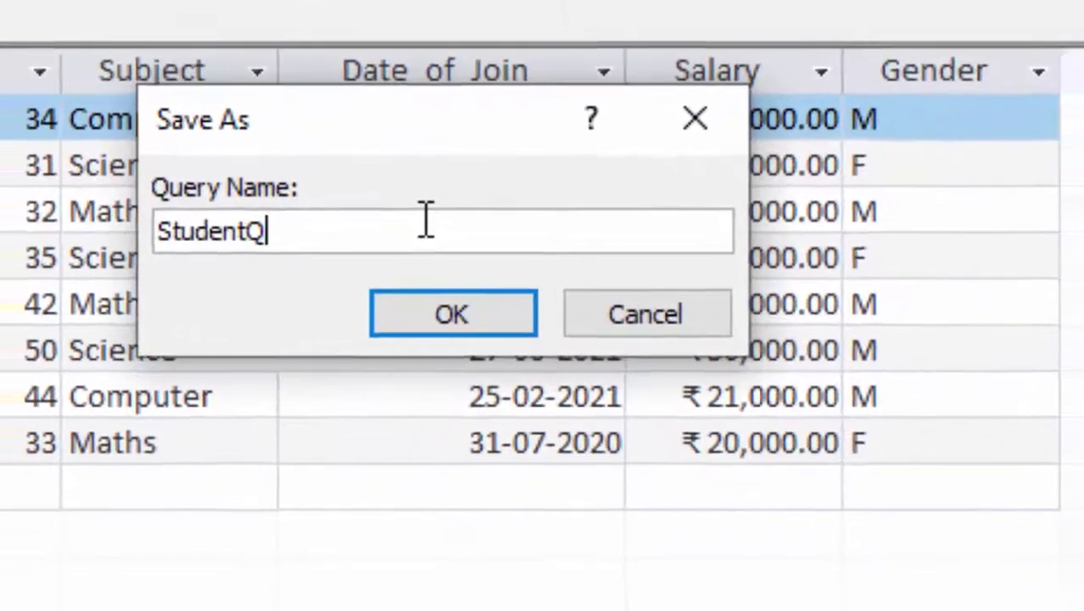
pyautogui.press('Return')
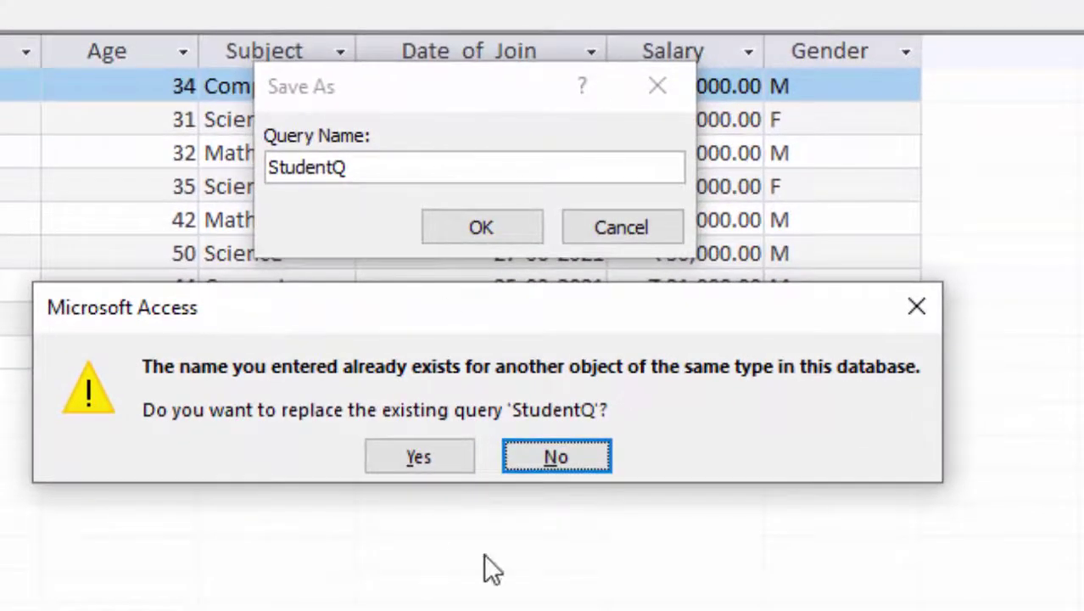
pyautogui.click(916, 307)
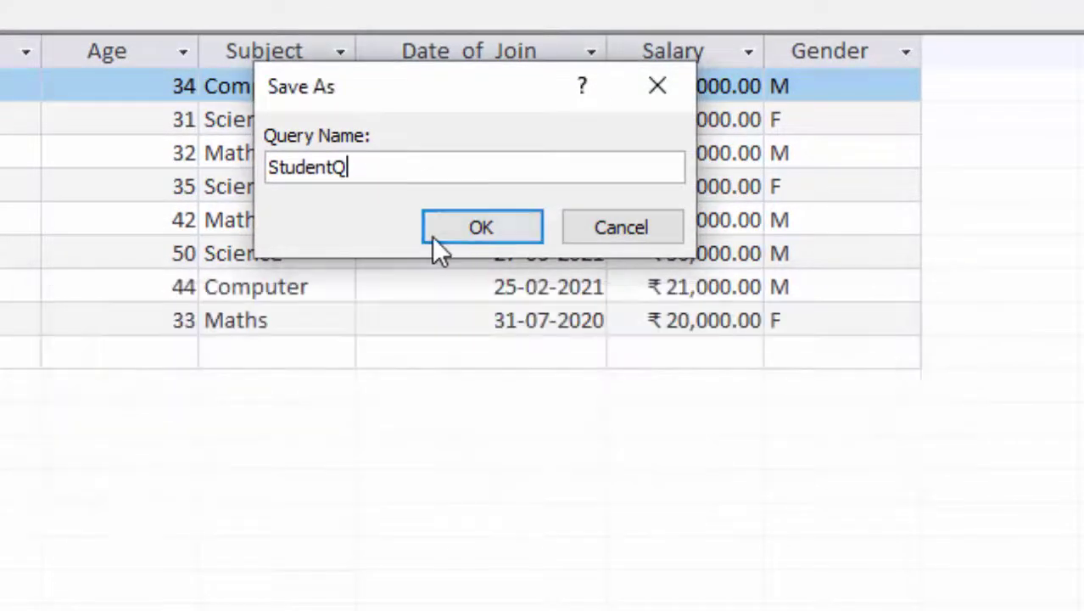
pyautogui.write('Q')
pyautogui.click(475, 226)
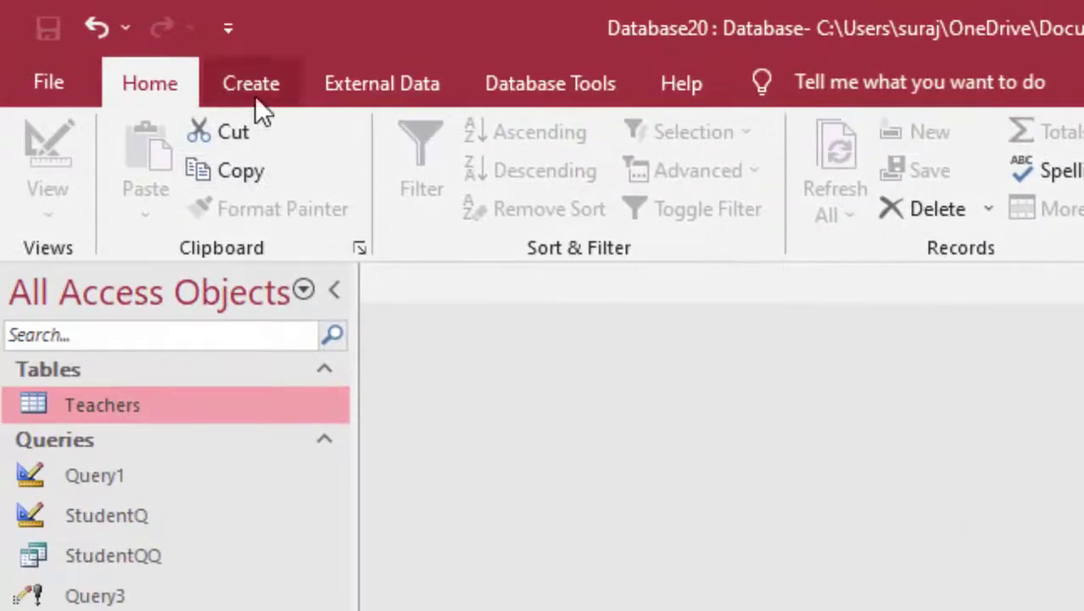
# Create a new blank query with no tables added and switch it to SQL view
pyautogui.click(254, 95)
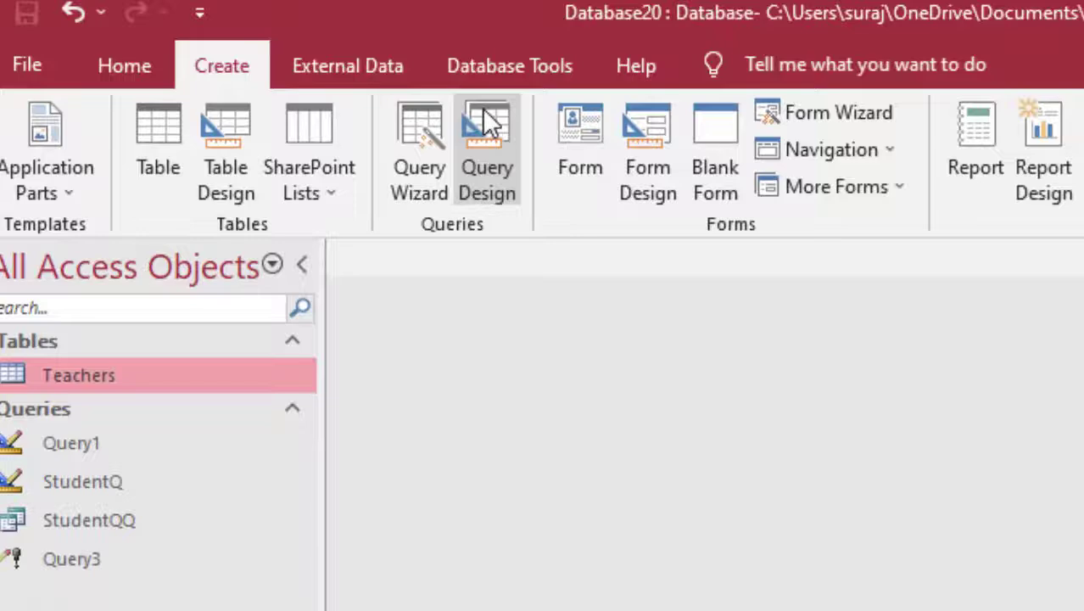
pyautogui.click(488, 127)
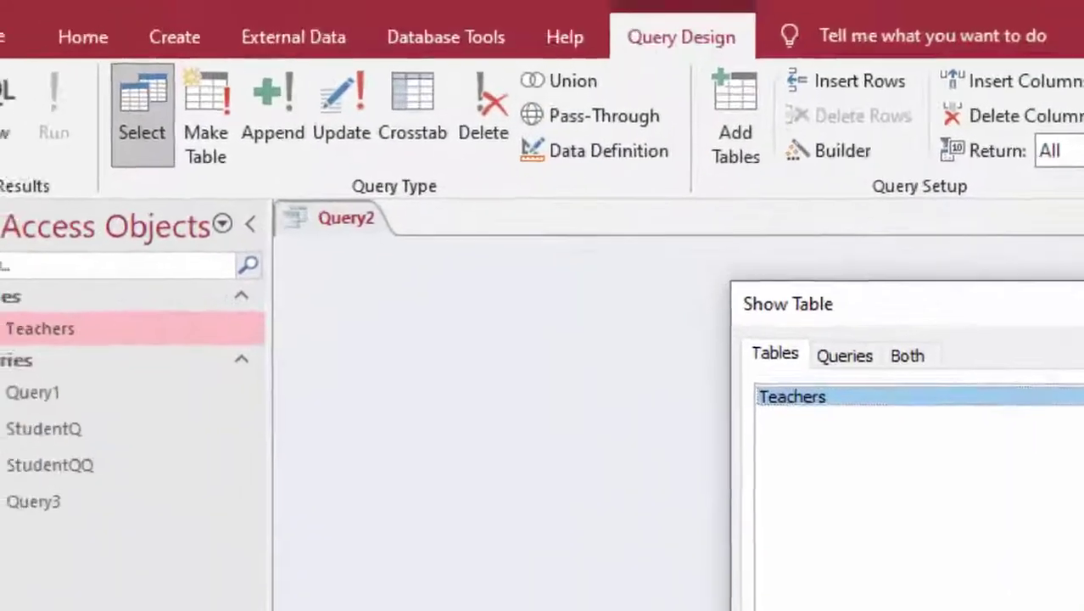
pyautogui.press('Escape')
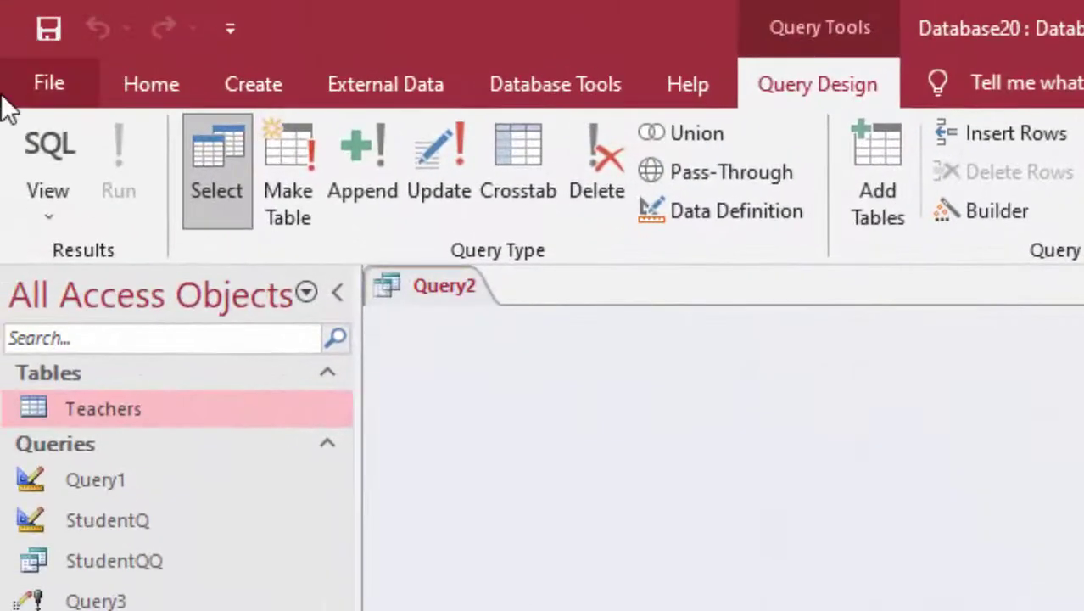
pyautogui.click(24, 146)
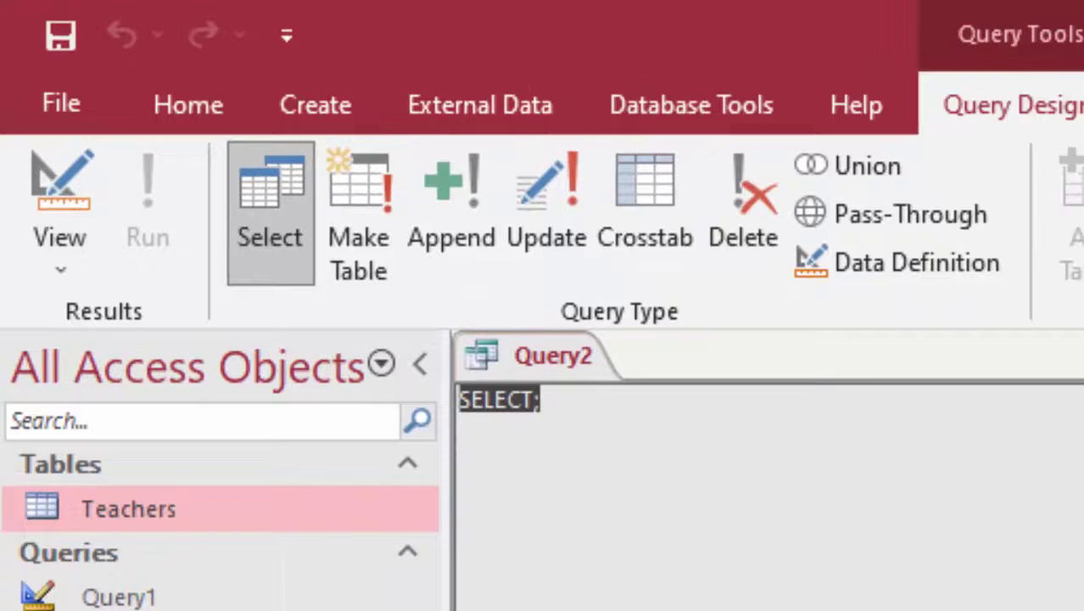
# Replace the default SELECT; with 'select *Teachers' and begin a 'Where' line
pyautogui.press('BackSpace')
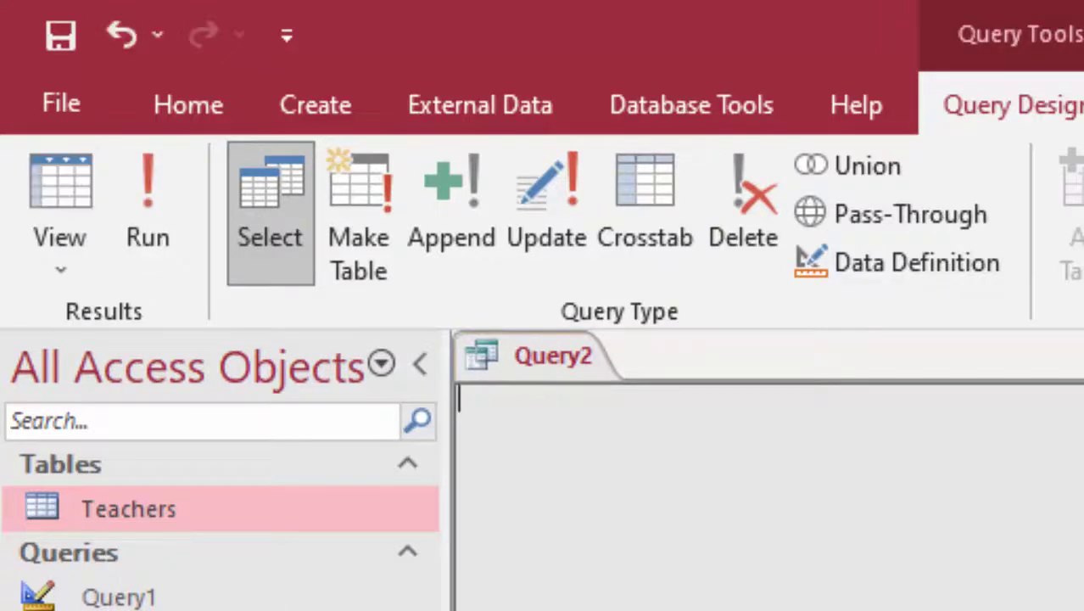
pyautogui.write('select ')
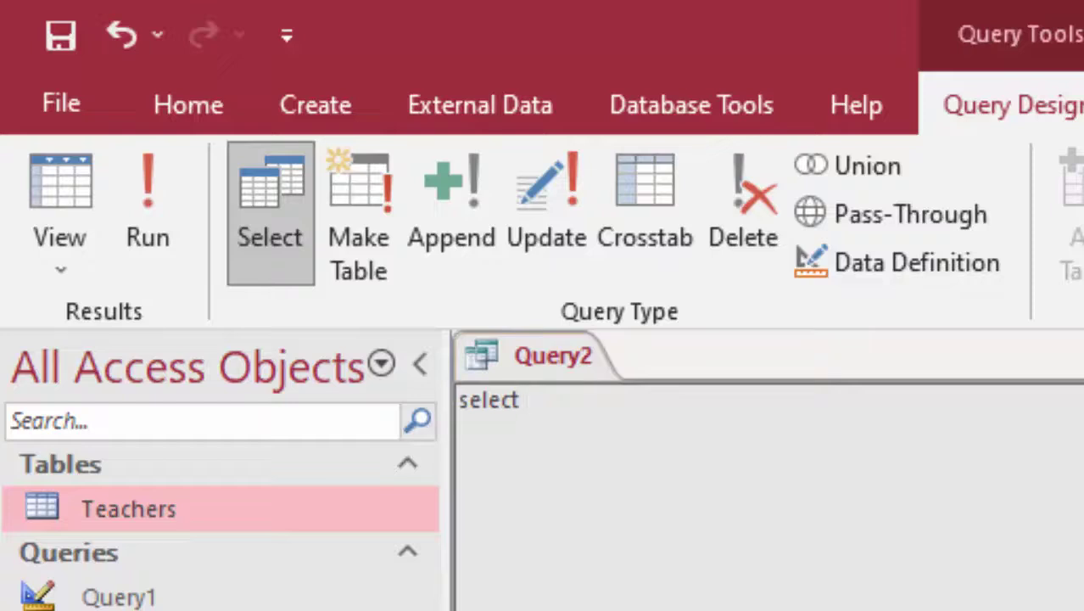
pyautogui.write('*')
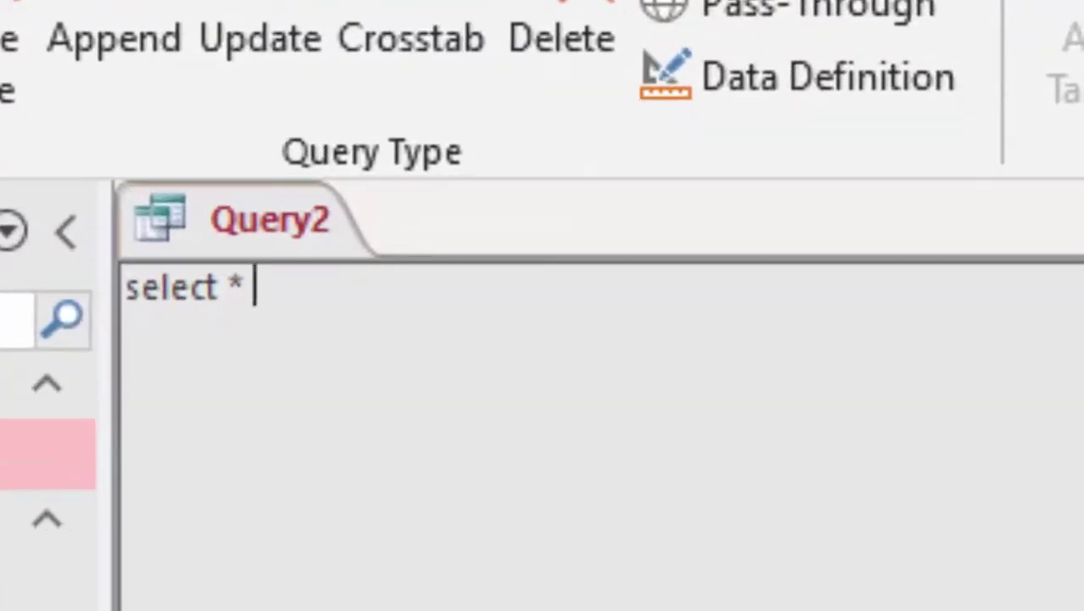
pyautogui.write('Tea')
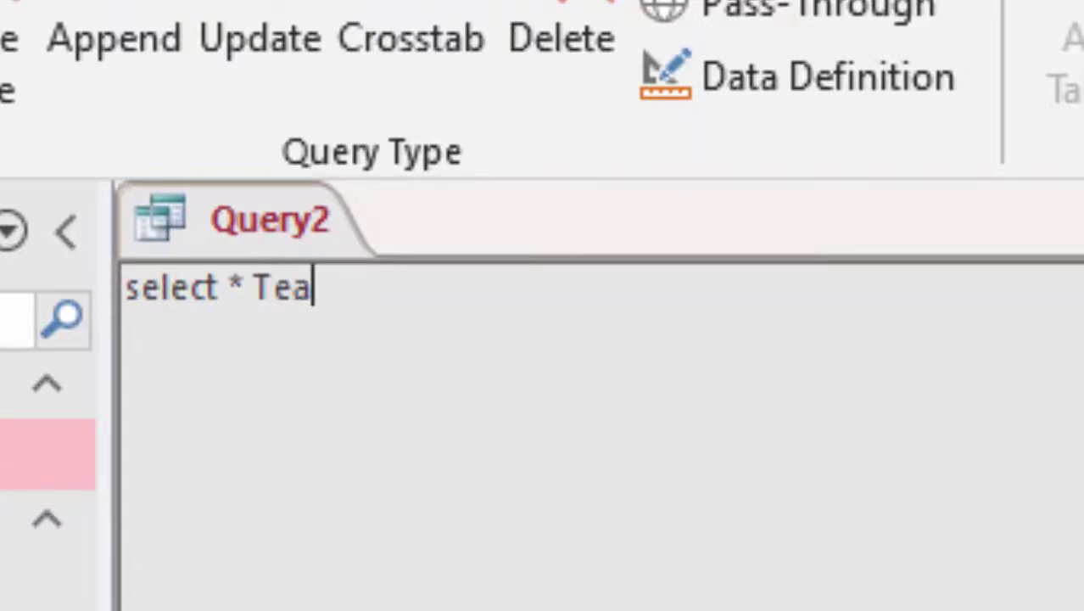
pyautogui.write('chers')
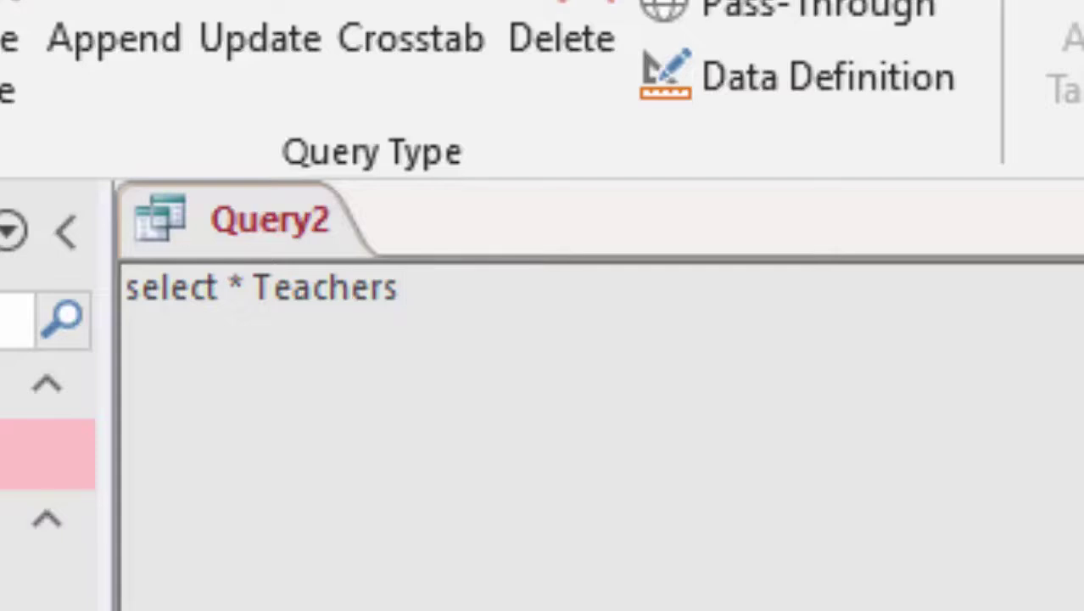
pyautogui.press('Return')
pyautogui.write('Wh')
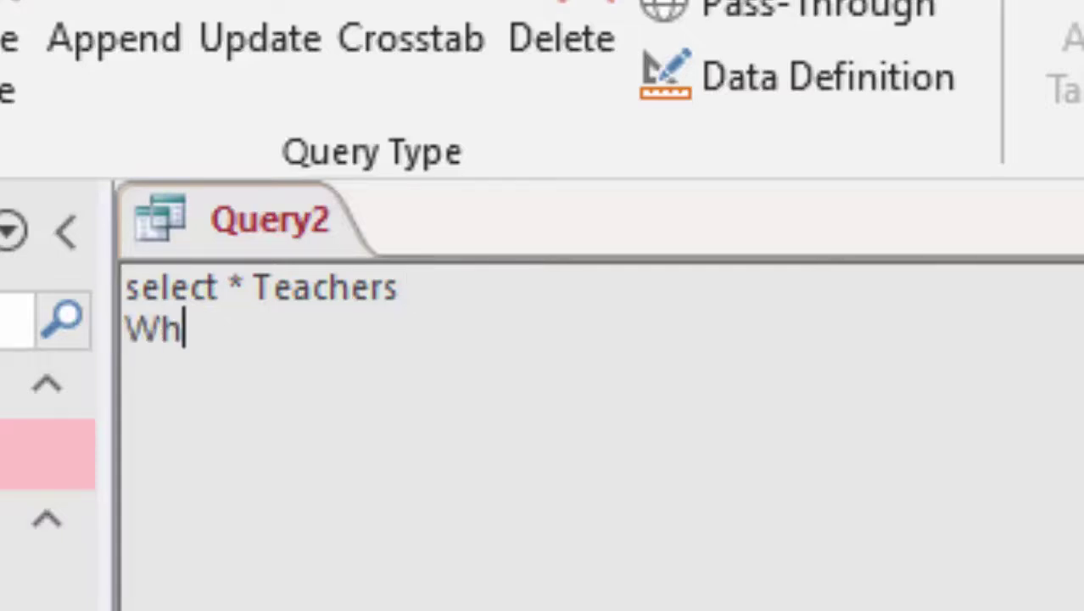
pyautogui.write('ere')
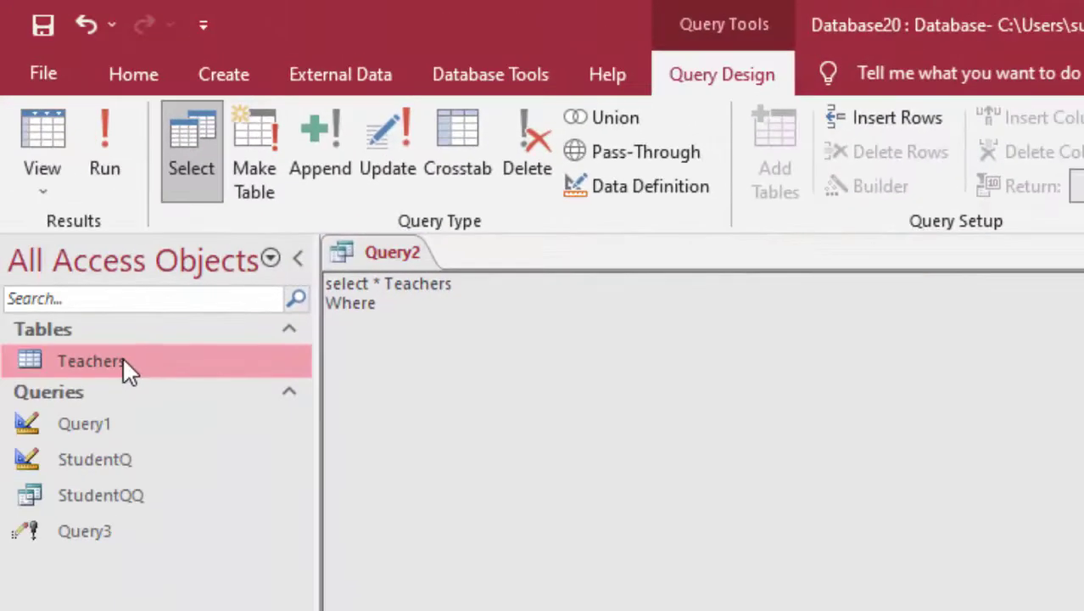
# Open the Teachers table to check its columns, then complete the condition with 'Age>40;'
pyautogui.doubleClick(122, 356)
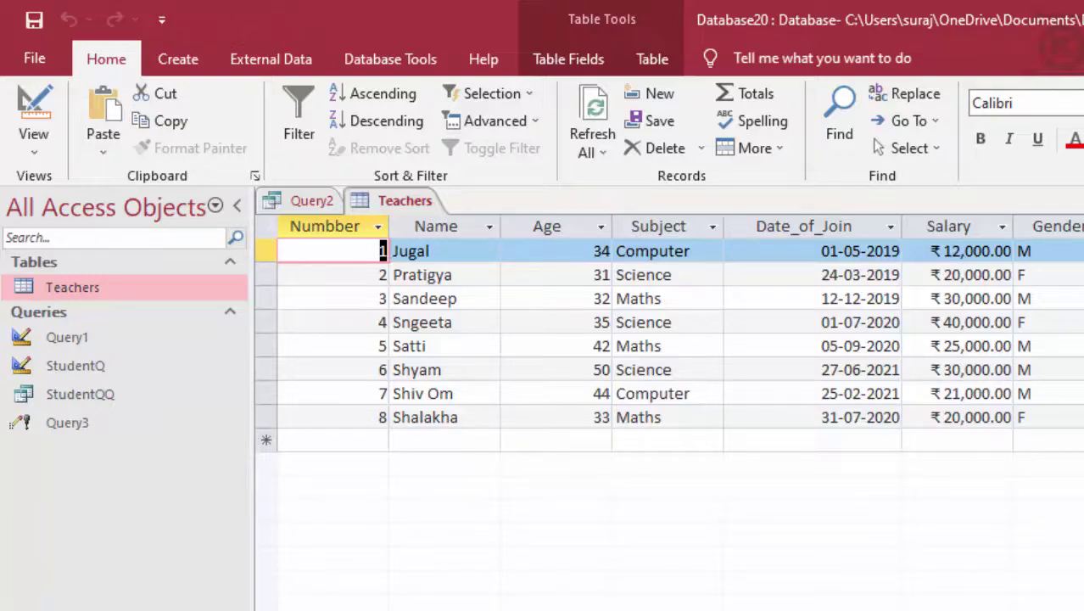
pyautogui.click(323, 198)
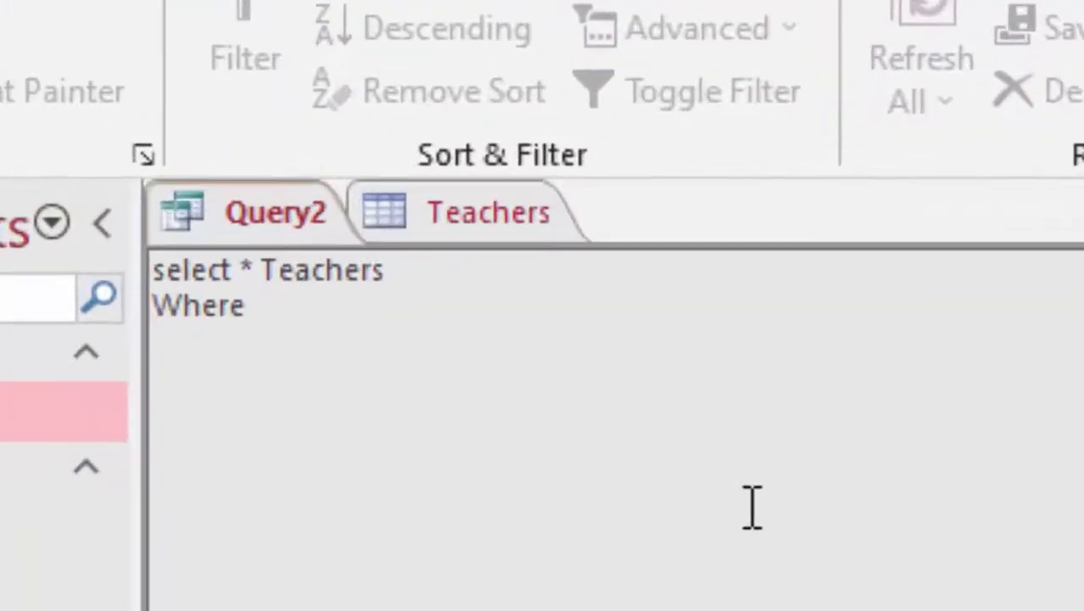
pyautogui.write('Ag')
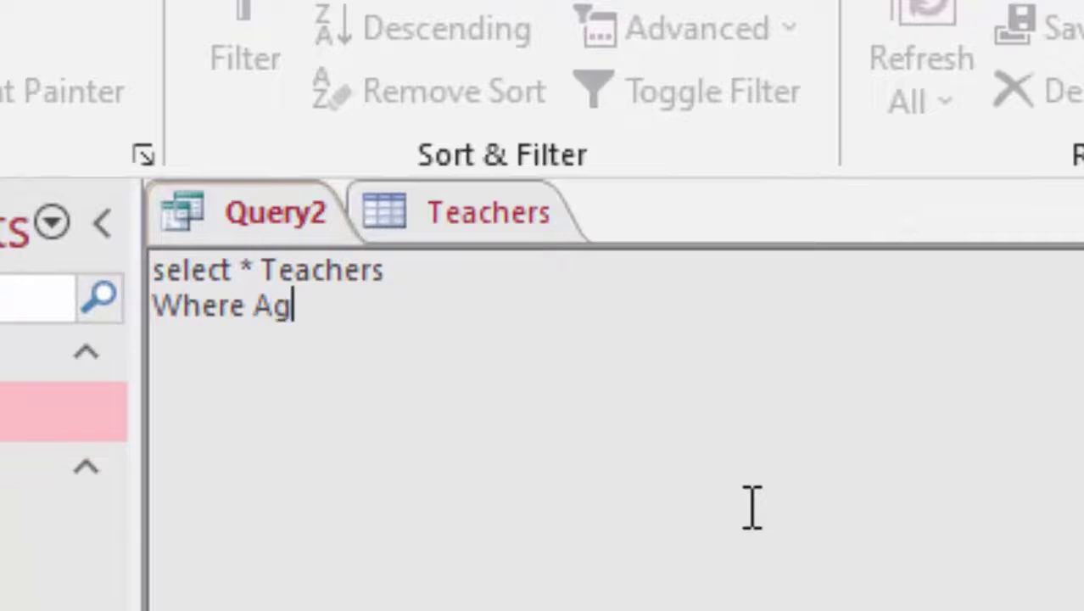
pyautogui.write('e')
pyautogui.write('>')
pyautogui.write('40')
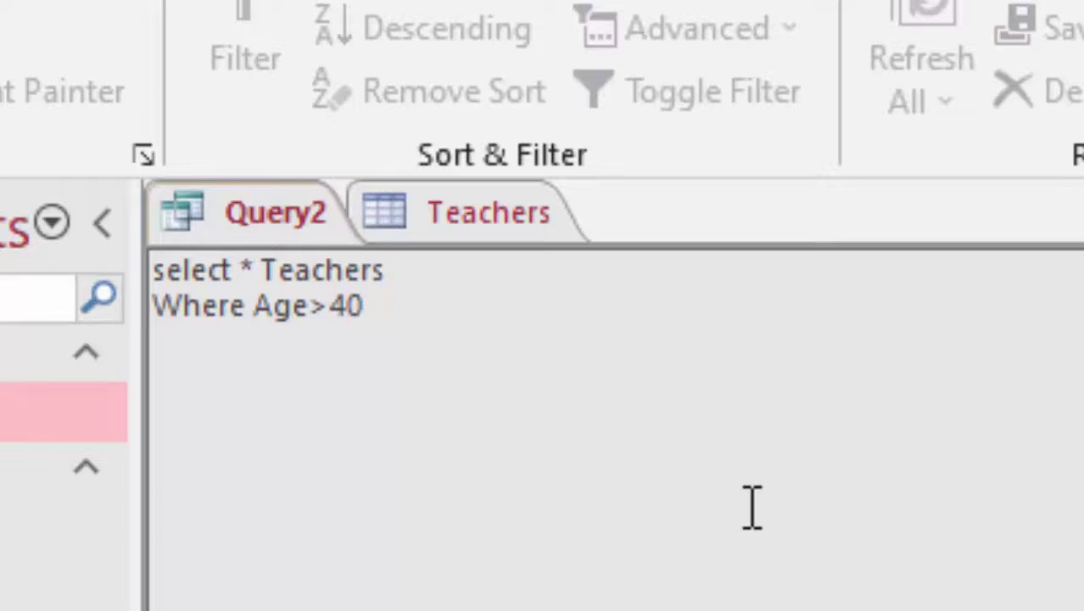
pyautogui.write(';')
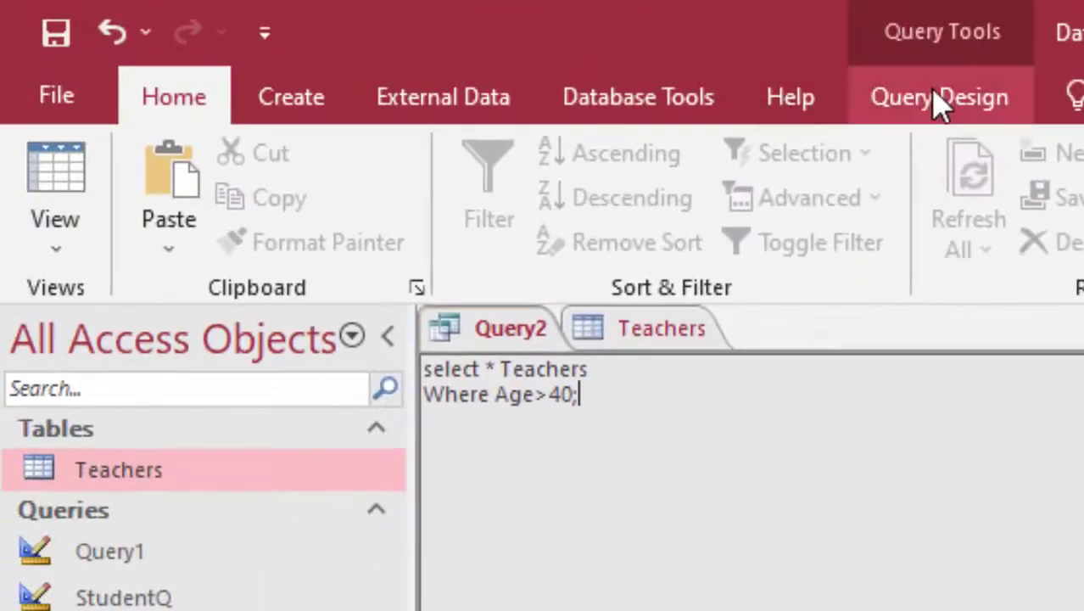
pyautogui.rightClick(691, 335)
# Close the Teachers table and run the query, dismissing the syntax error it raises
pyautogui.click(746, 385)
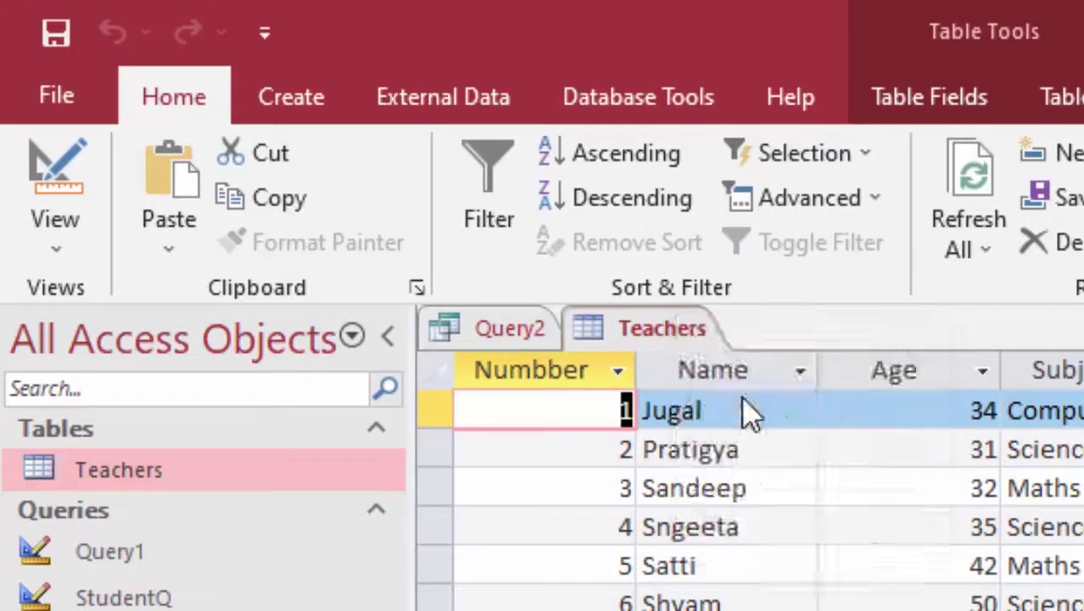
pyautogui.click(958, 118)
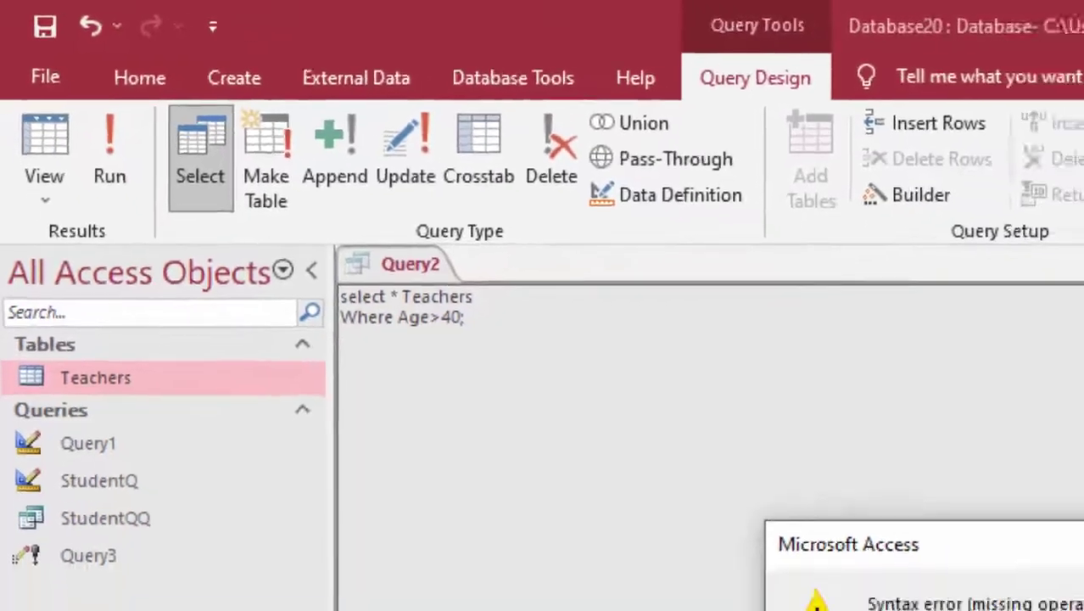
pyautogui.press('Return')
# Insert 'From' before Teachers and rerun, listing the three teachers aged 42, 50 and 44
pyautogui.click(503, 369)
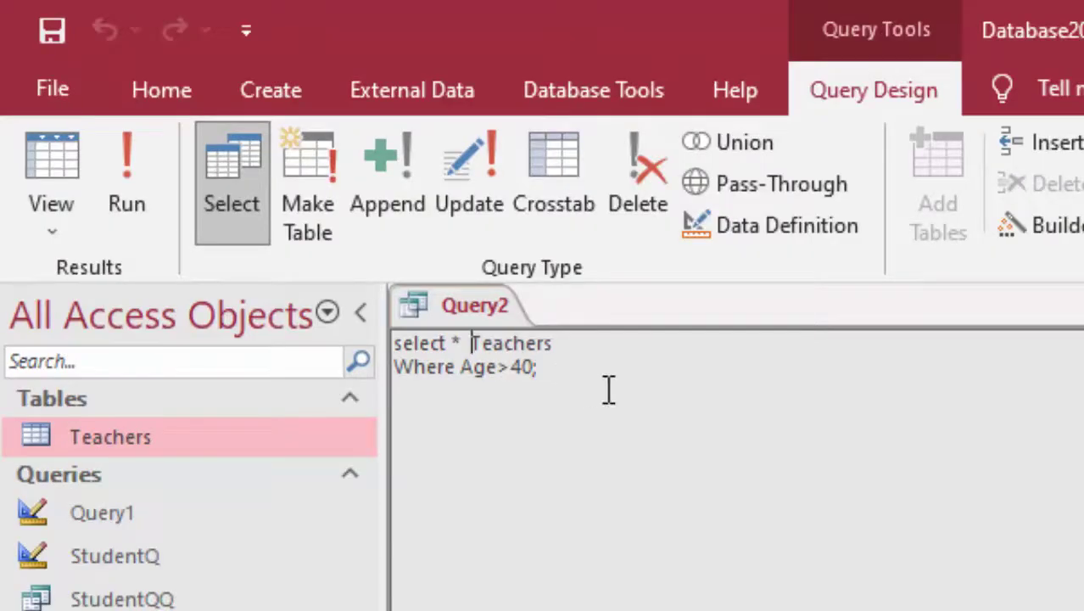
pyautogui.write('From')
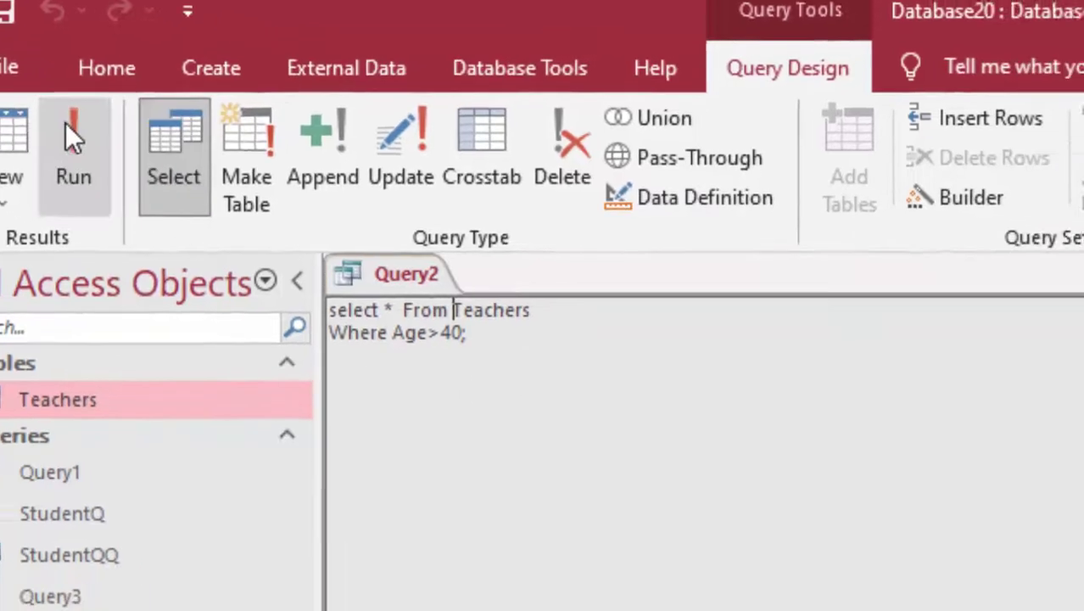
pyautogui.click(66, 124)
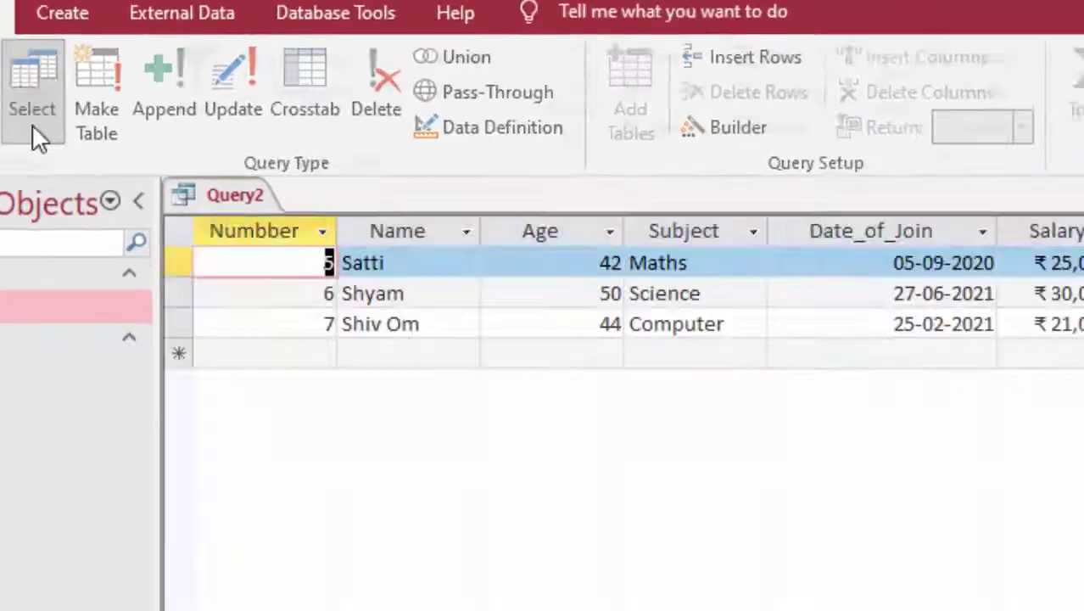